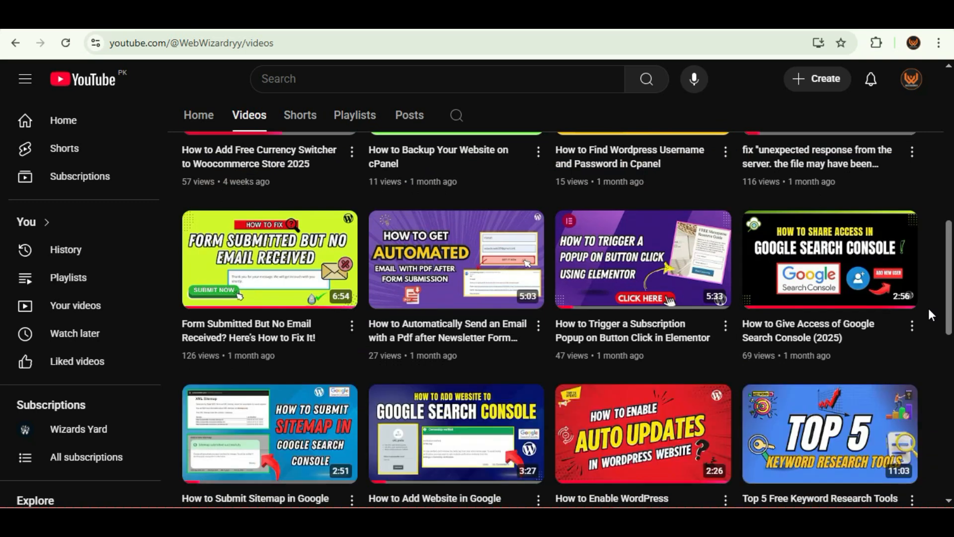
scroll(929, 306, "up", 2)
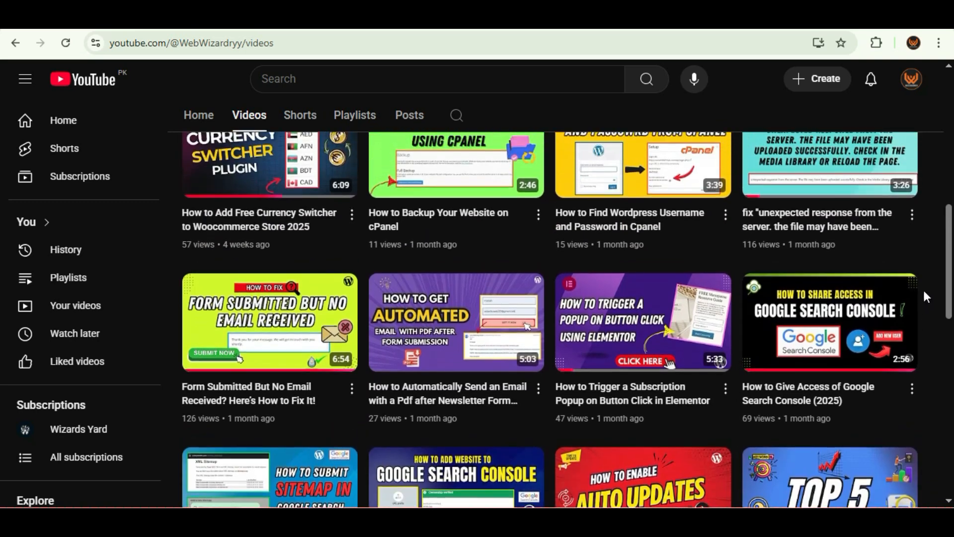
scroll(924, 285, "up", 4)
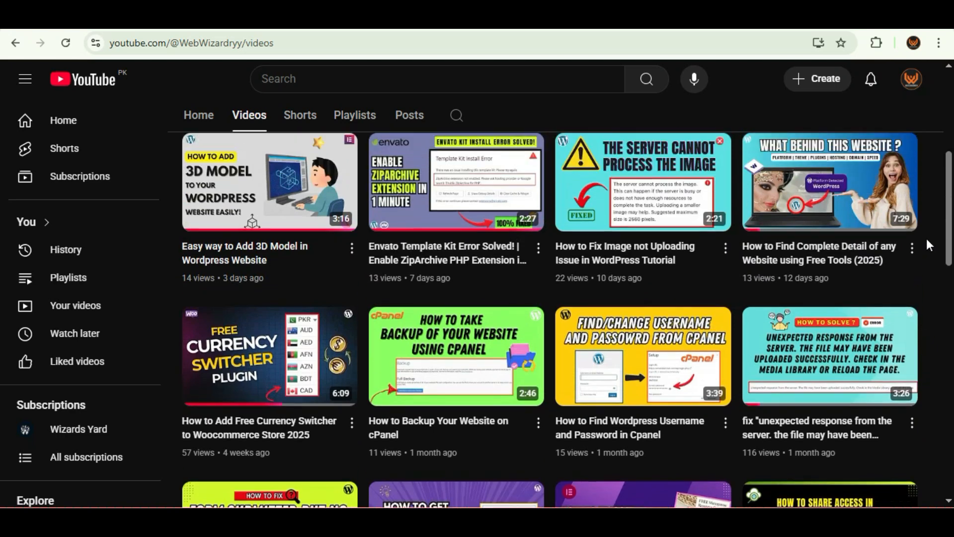
scroll(927, 232, "up", 4)
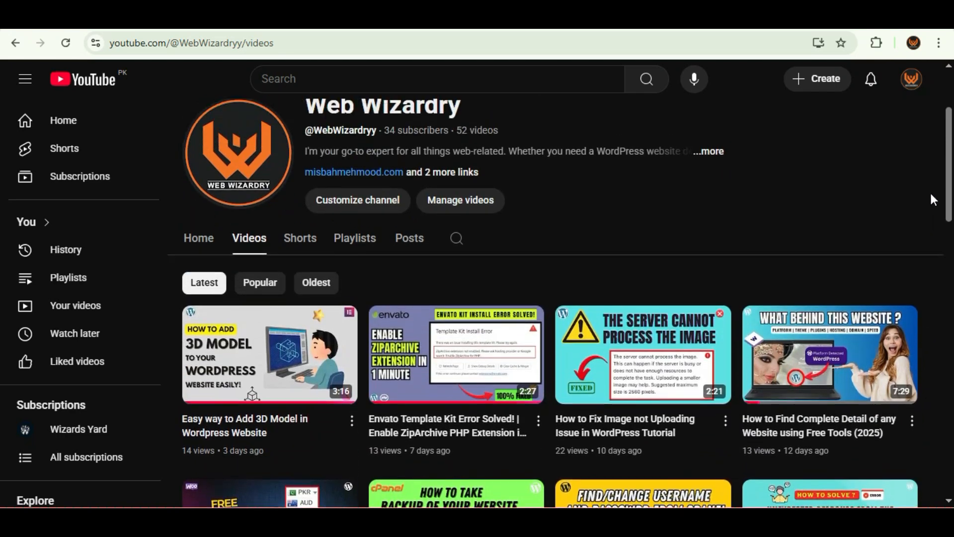
scroll(932, 195, "up", 3)
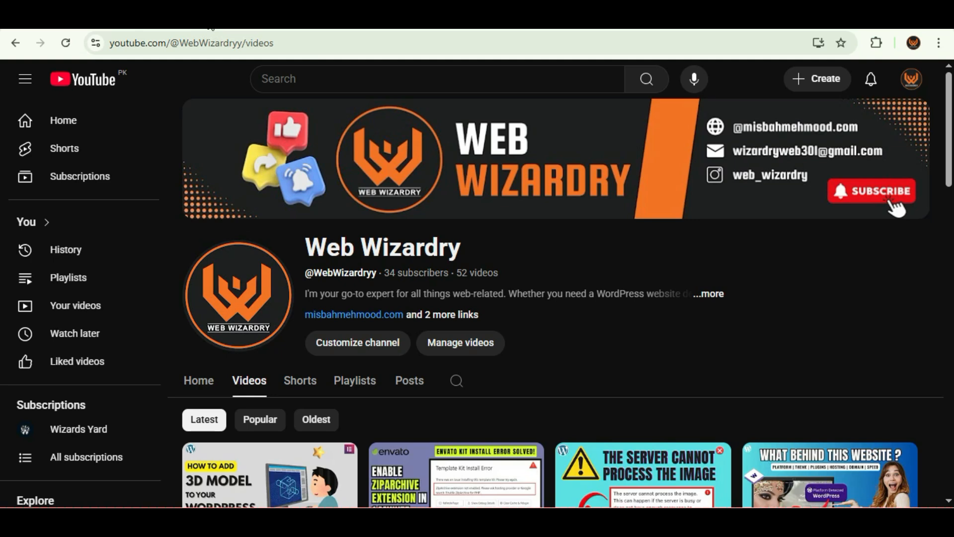
Search Google in a new browser tab for "infinity free domain" and open the InfinityFree website from the results.
key("ctrl+t")
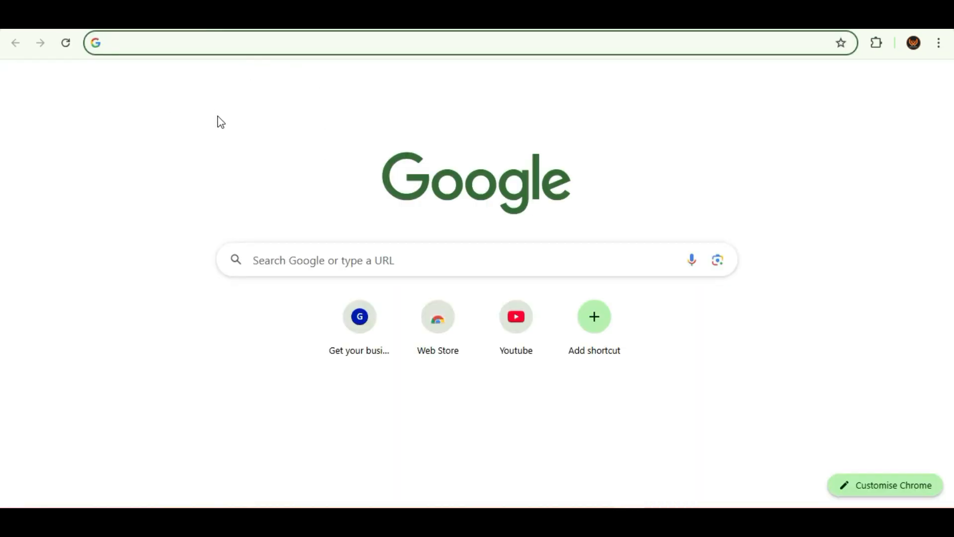
left_click(266, 48)
type("infi")
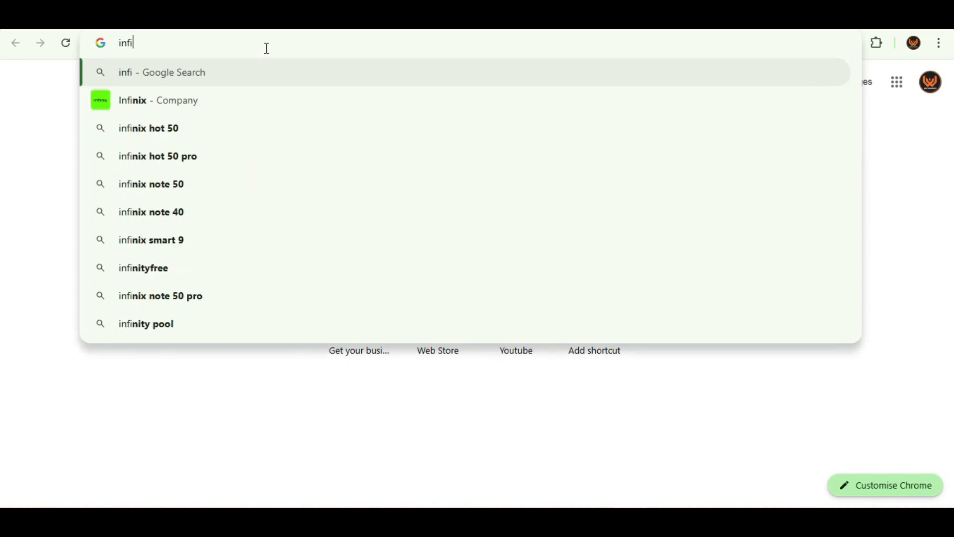
type("ni")
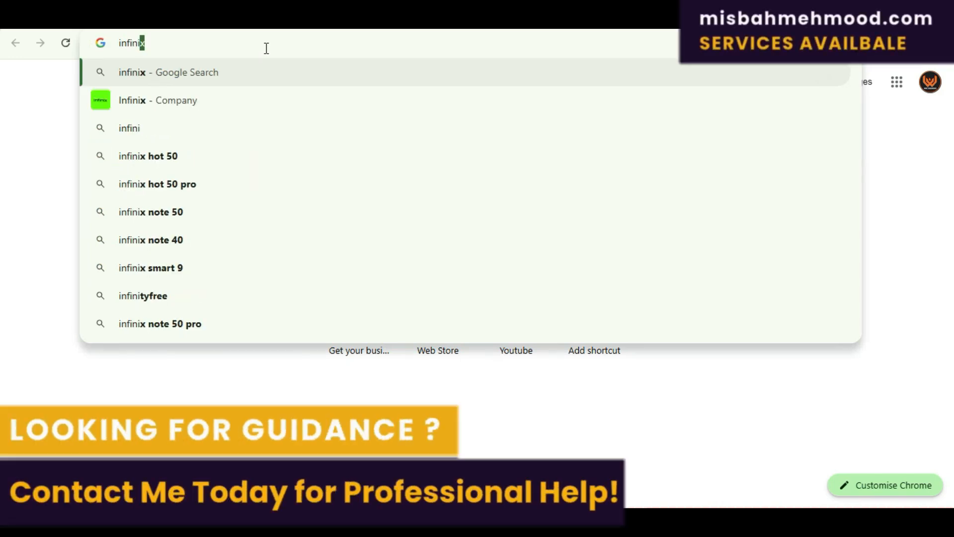
type("ty fre")
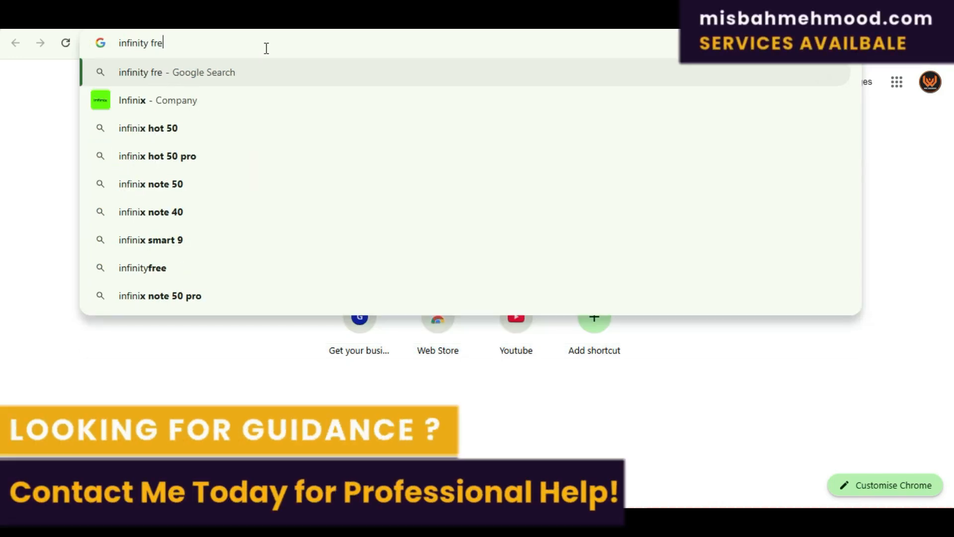
type("e domain")
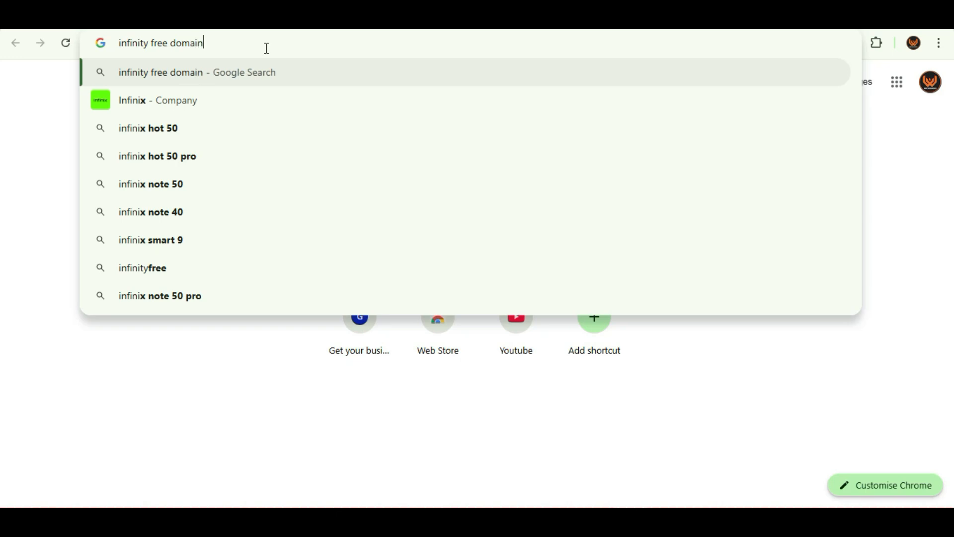
key("Return")
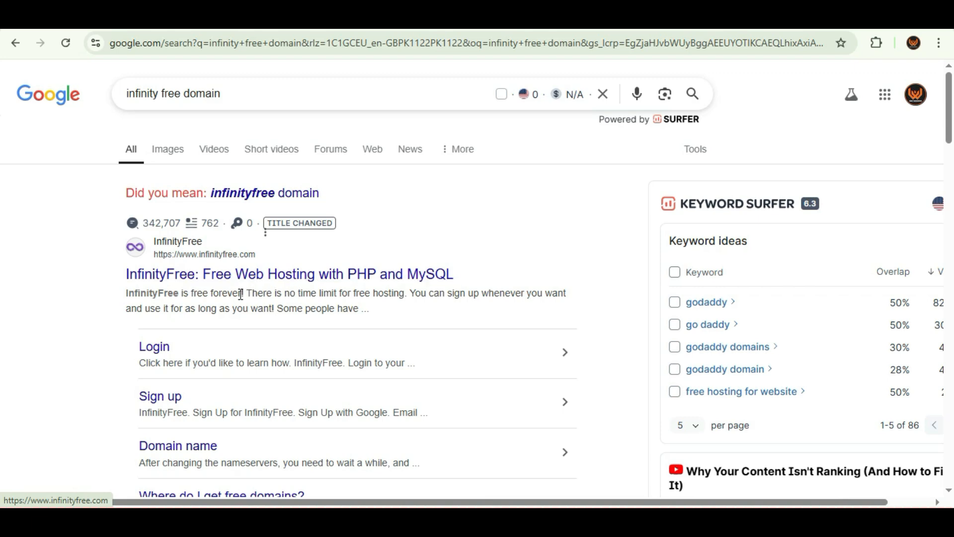
left_click(263, 283)
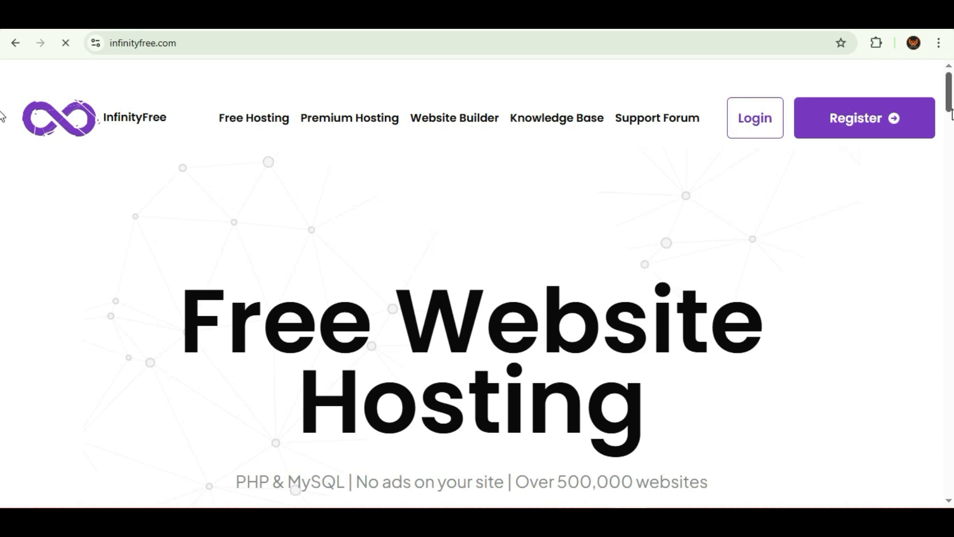
Examine the InfinityFree homepage for its hosting benefits and the list of free hosting features.
scroll(246, 240, "down", 2)
left_click_drag(204, 213, 636, 302)
left_click(635, 302)
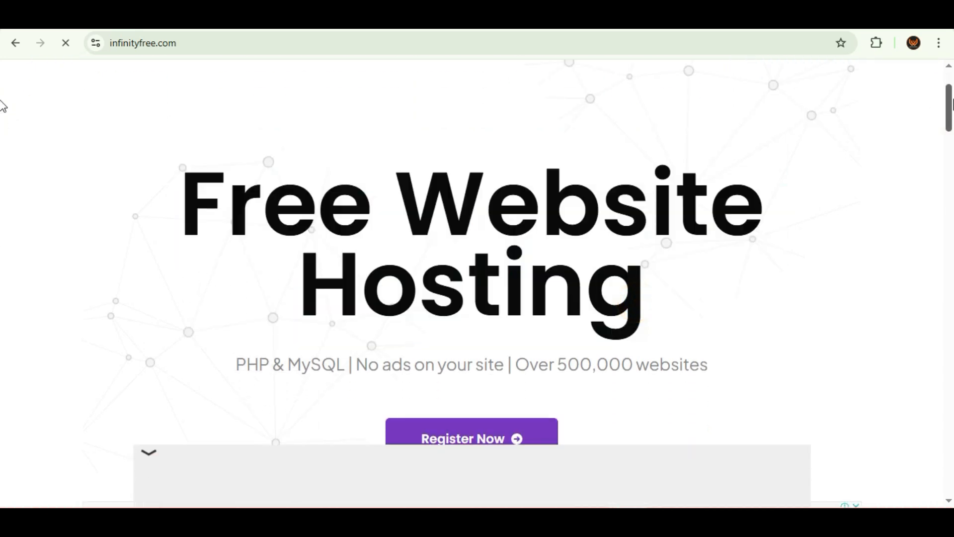
scroll(3, 149, "down", 7)
scroll(3, 155, "down", 1)
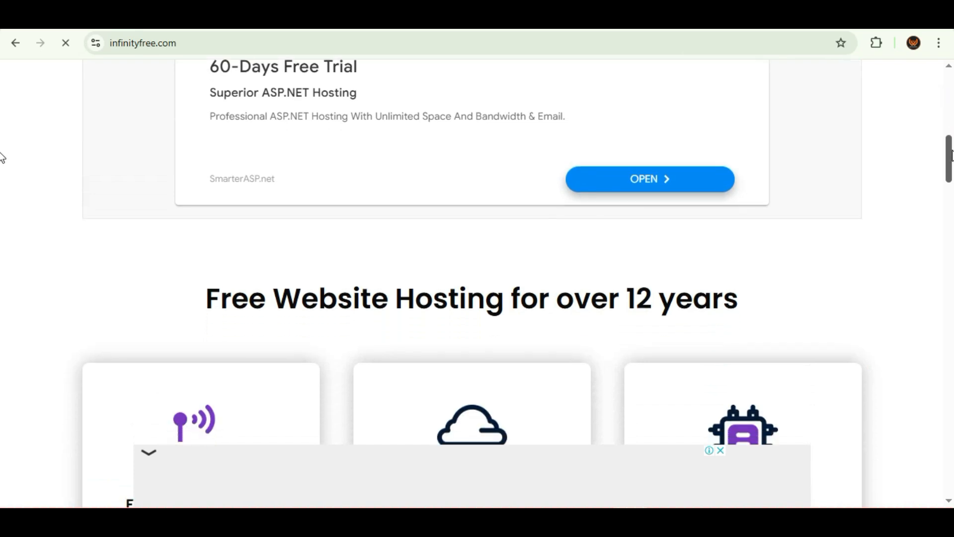
left_click_drag(950, 155, 944, 273)
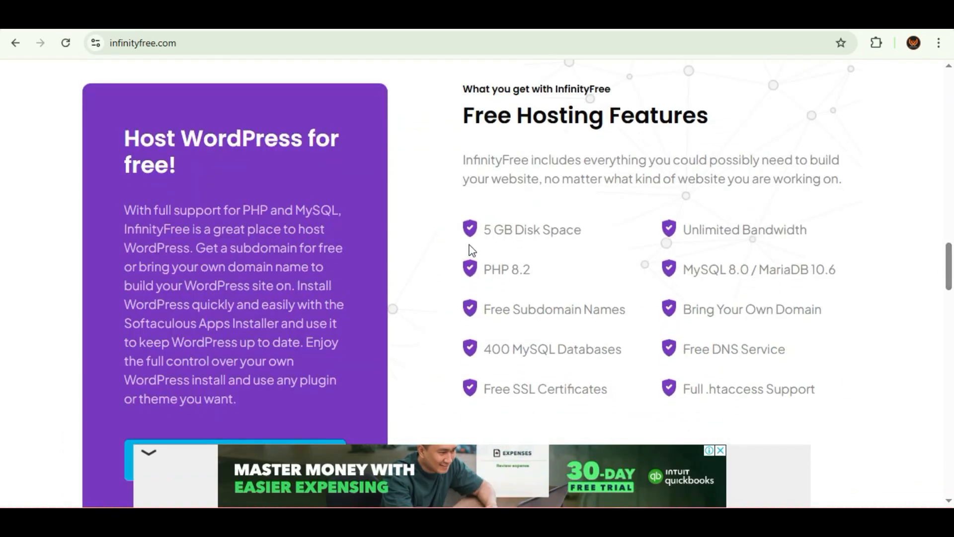
left_click_drag(485, 230, 581, 229)
left_click(579, 229)
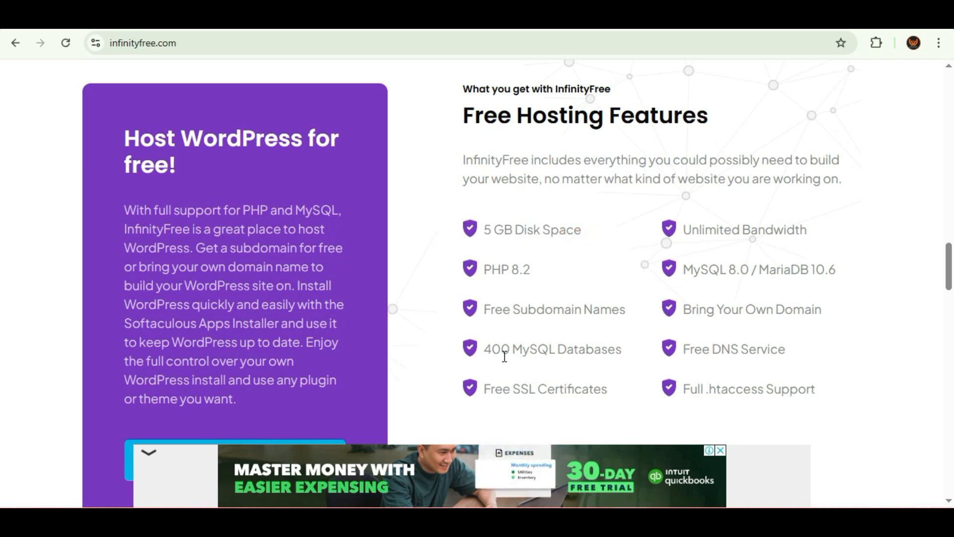
left_click_drag(951, 283, 941, 211)
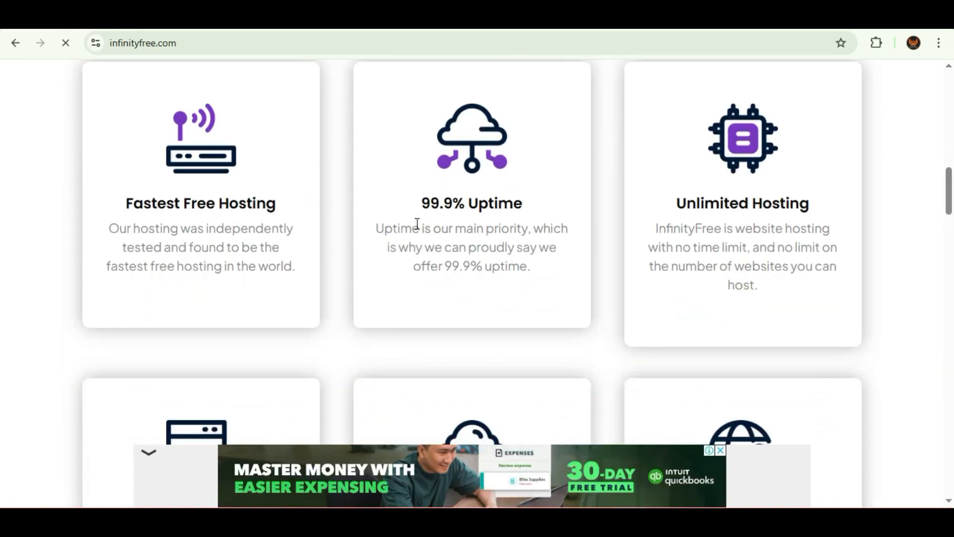
left_click_drag(952, 195, 950, 244)
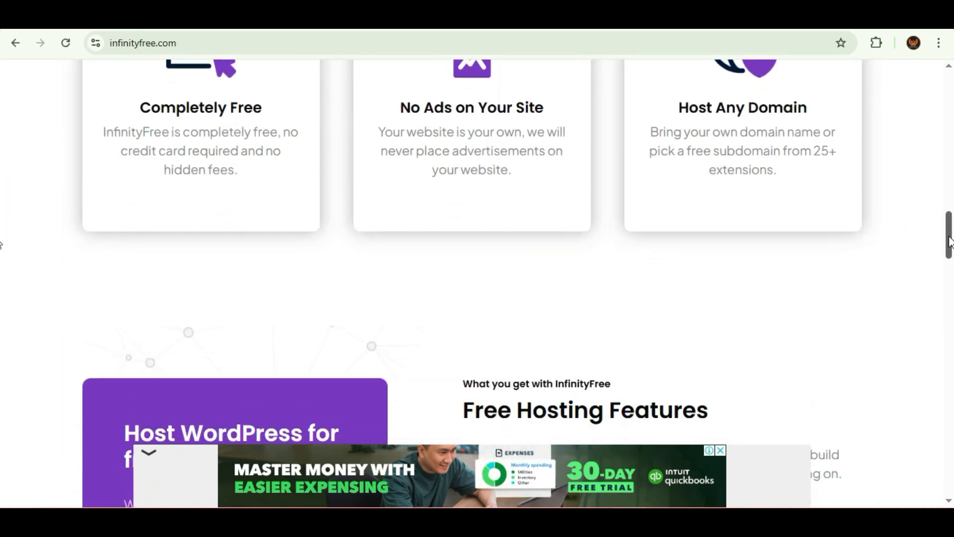
left_click_drag(949, 241, 945, 268)
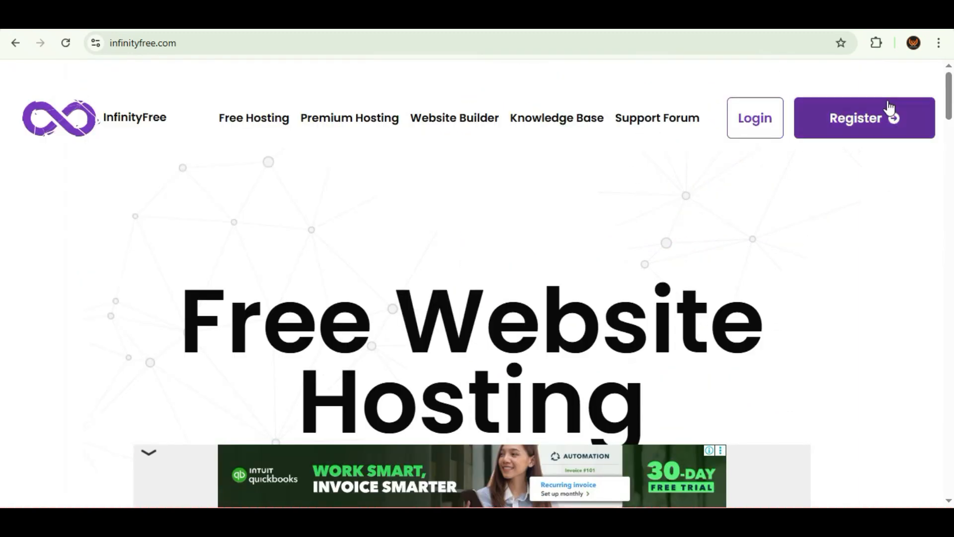
Register for InfinityFree by signing up with the existing Google account and approve the sign-in.
left_click(867, 119)
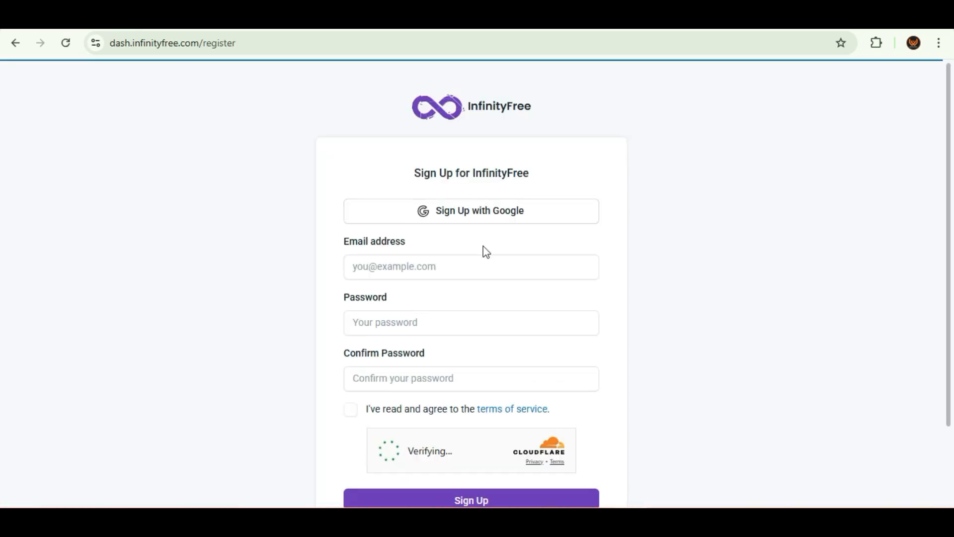
left_click(470, 219)
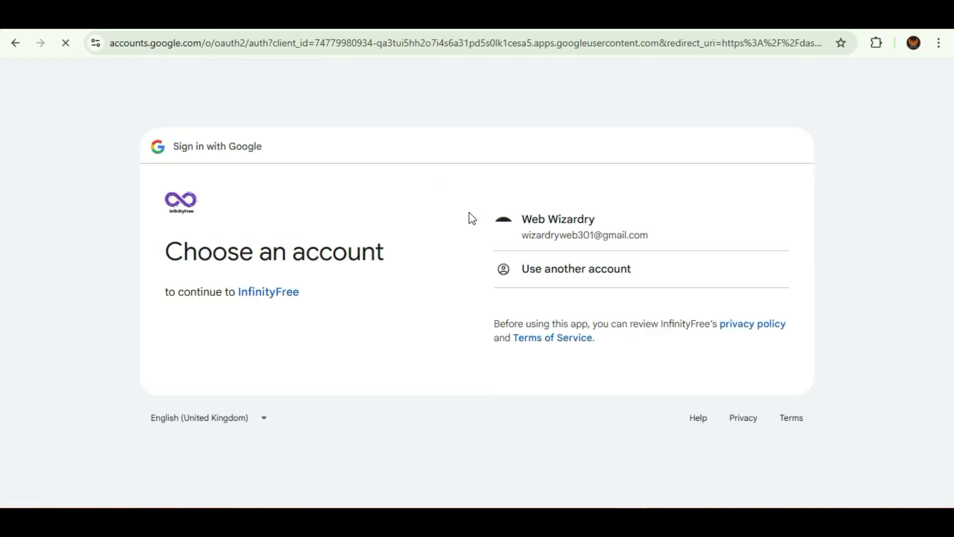
left_click(562, 239)
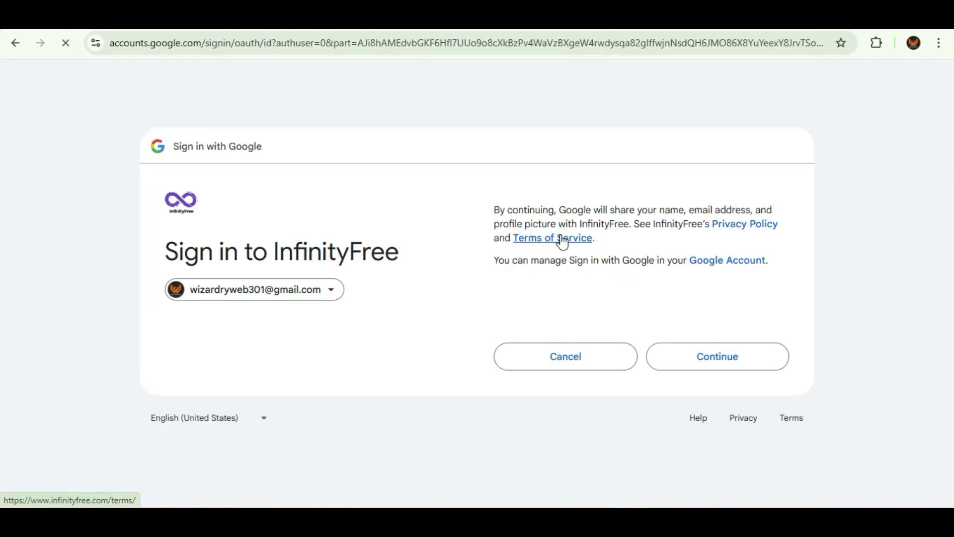
left_click(703, 360)
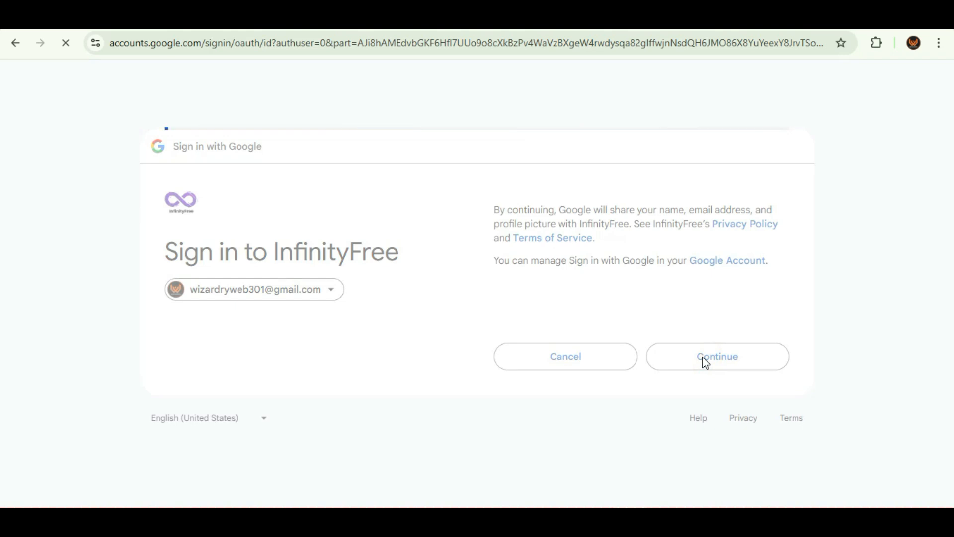
Start creating a new hosting account and choose the $0 InfinityFree plan.
left_click_drag(949, 190, 935, 262)
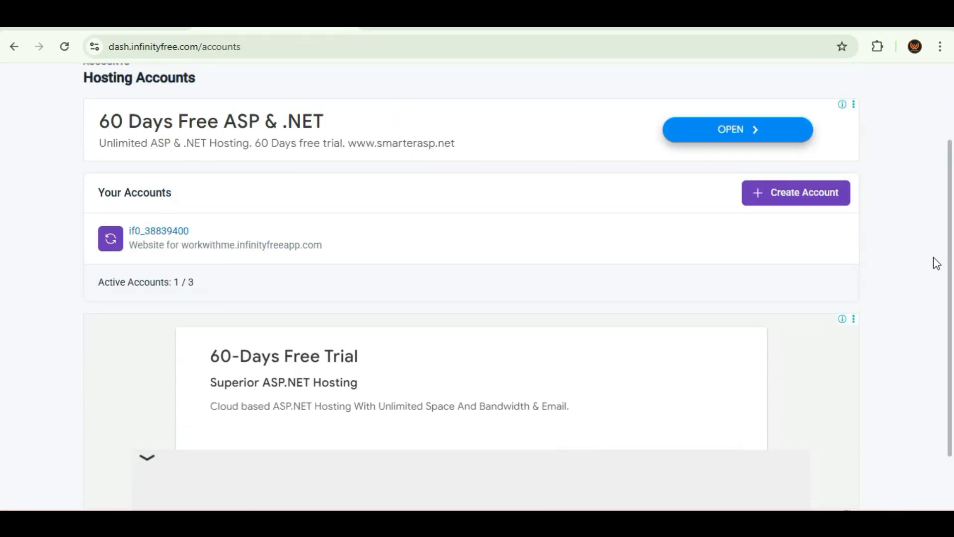
left_click(800, 193)
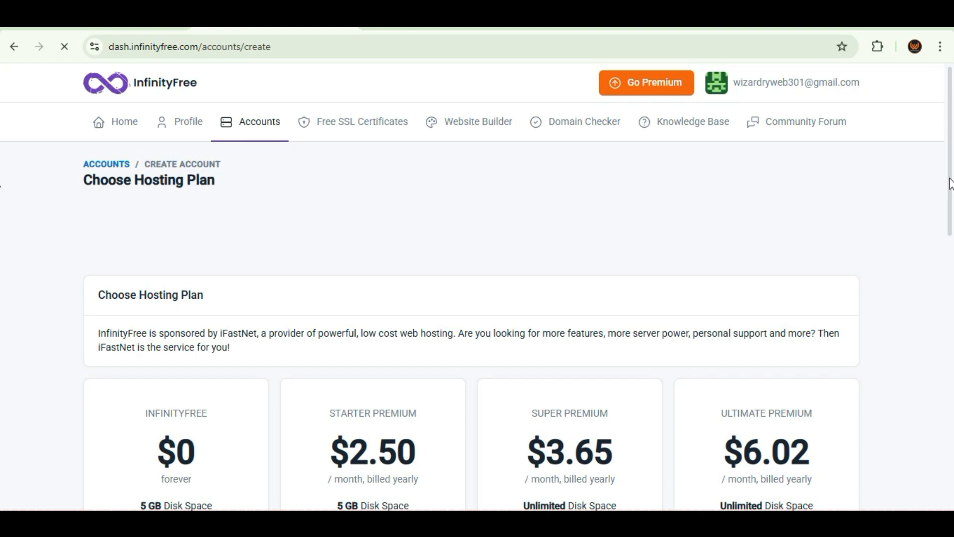
left_click_drag(949, 184, 941, 290)
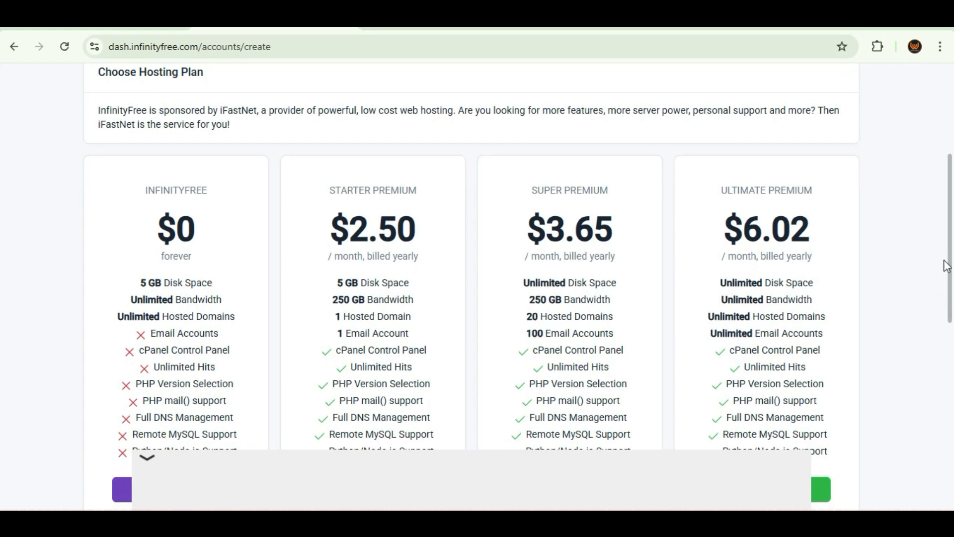
left_click_drag(949, 276, 950, 357)
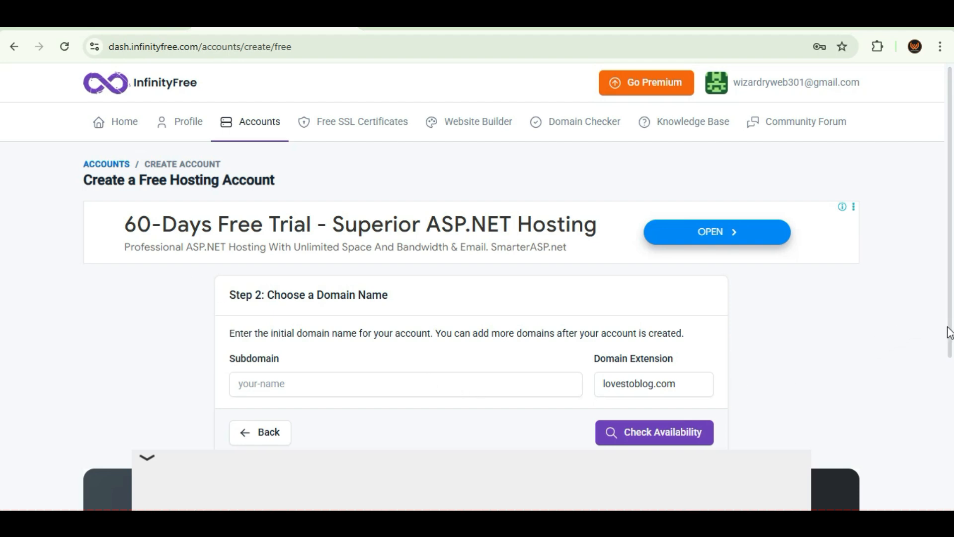
Choose the 42web.io domain extension with the subdomain hellwork and check the domain's availability.
scroll(943, 328, "down", 1)
left_click(666, 344)
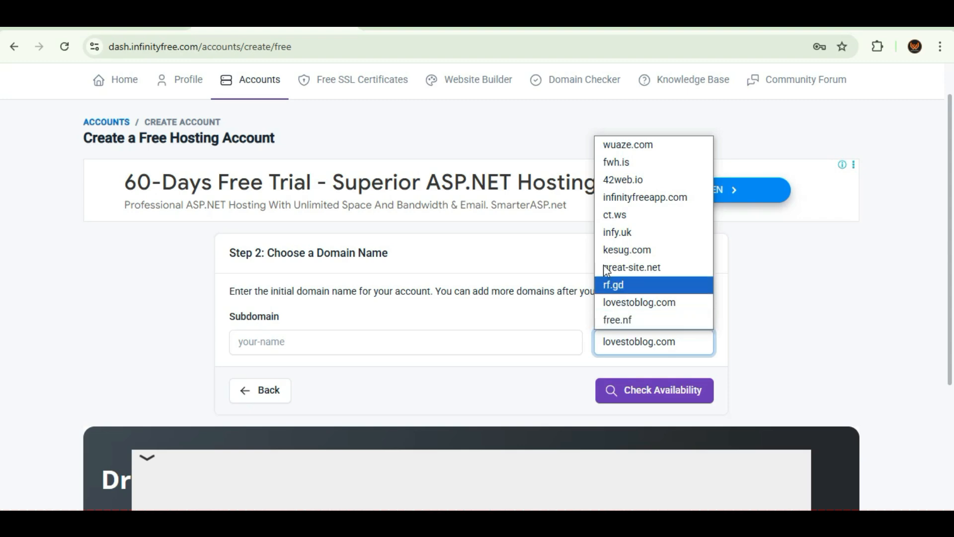
left_click(618, 178)
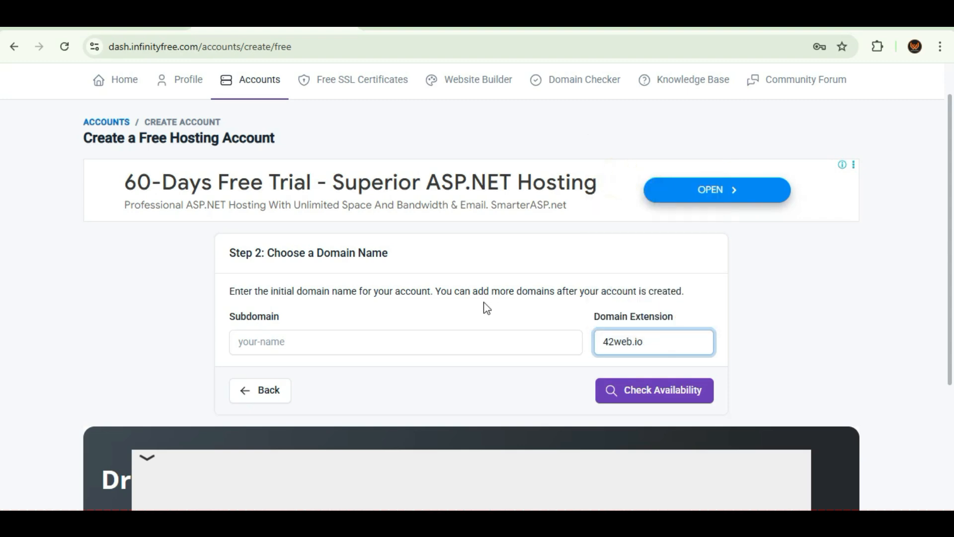
left_click(455, 345)
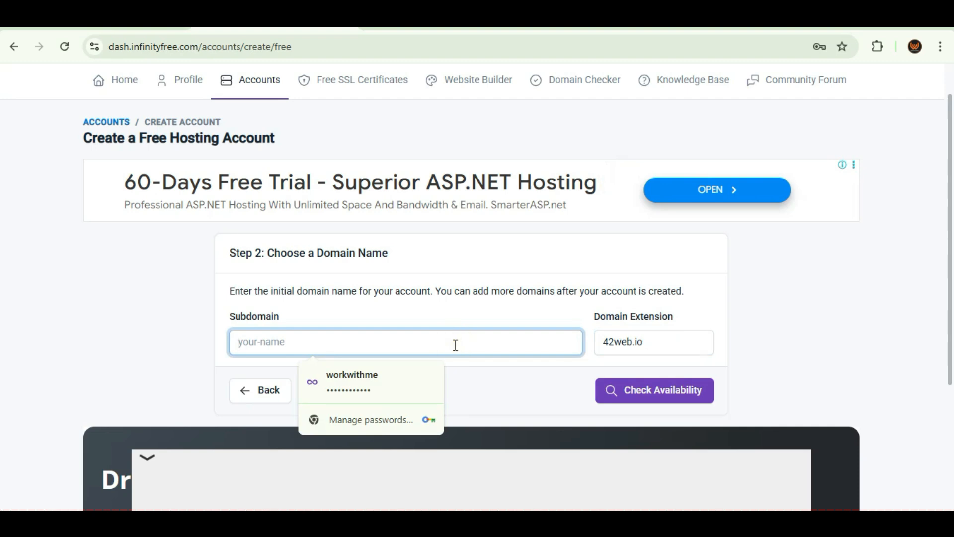
type("hellwoe")
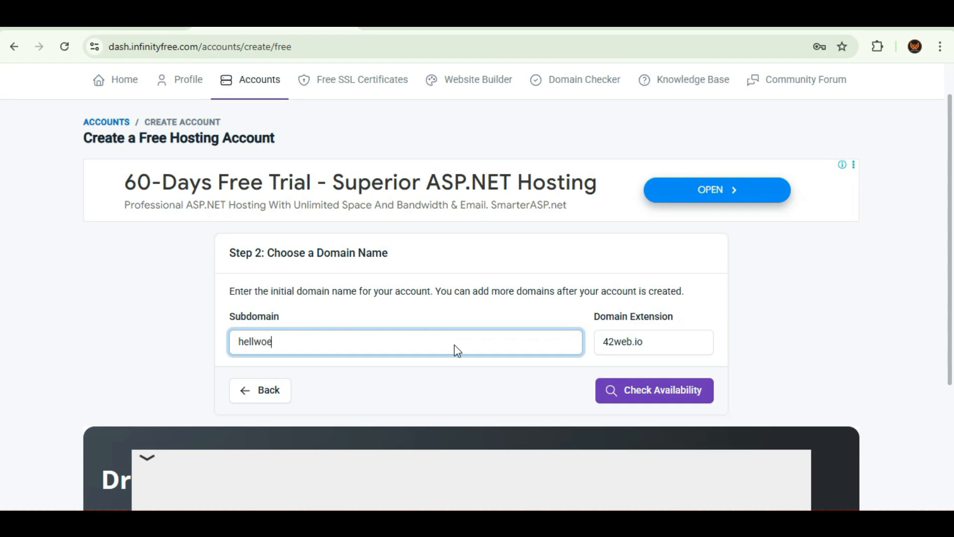
type("k==")
left_click(656, 395)
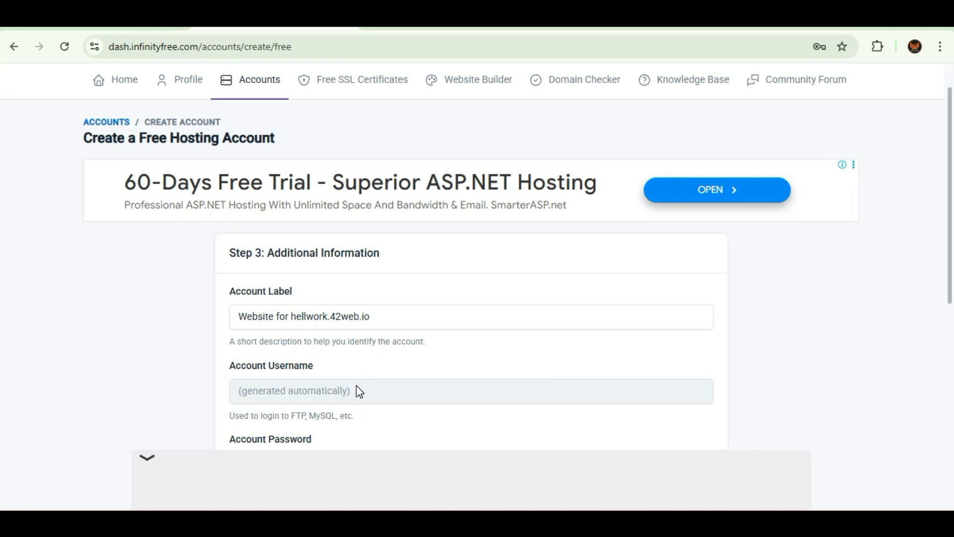
Set the email consent to I Approve and create the free hosting account.
left_click(381, 392)
left_click_drag(948, 279, 926, 397)
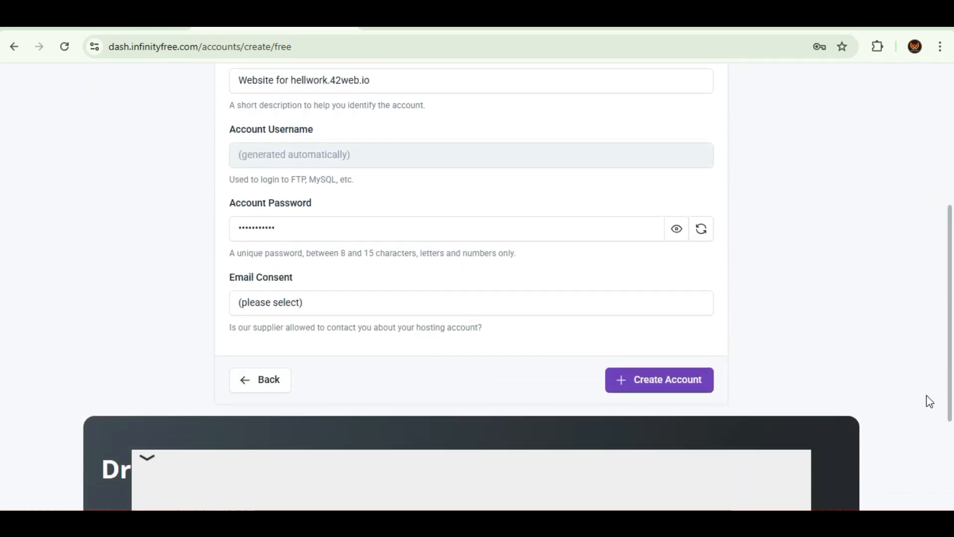
left_click(678, 378)
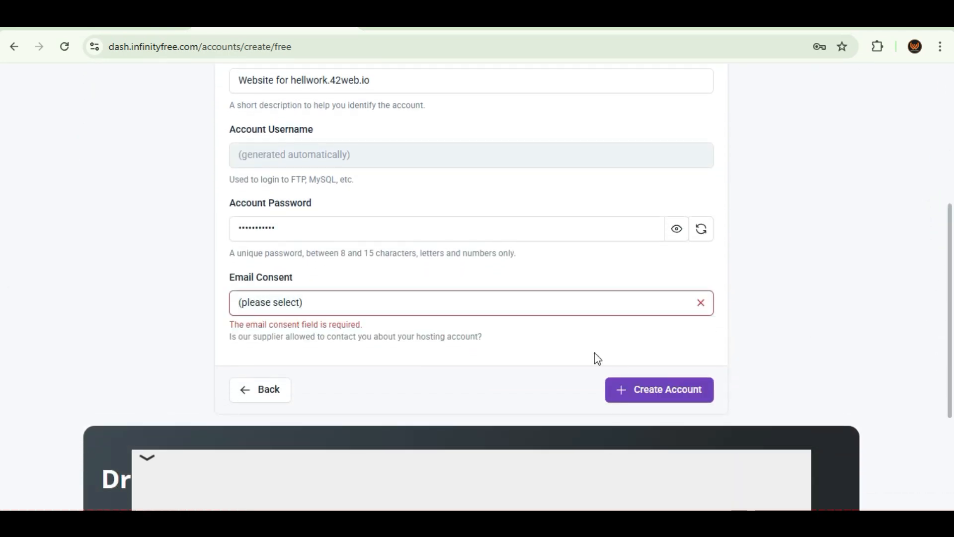
left_click(525, 304)
left_click(474, 350)
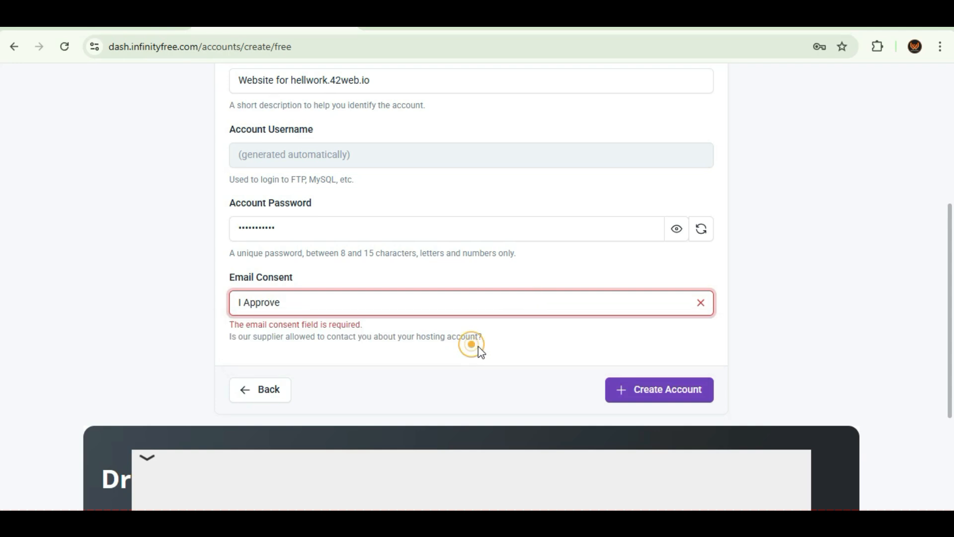
left_click(664, 389)
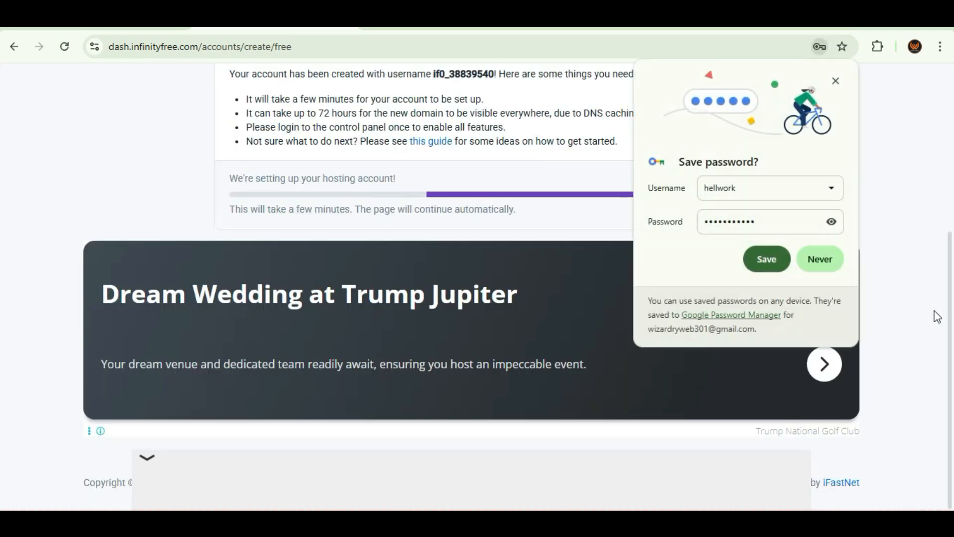
Save the new hosting account's login in the browser's password manager.
left_click(764, 275)
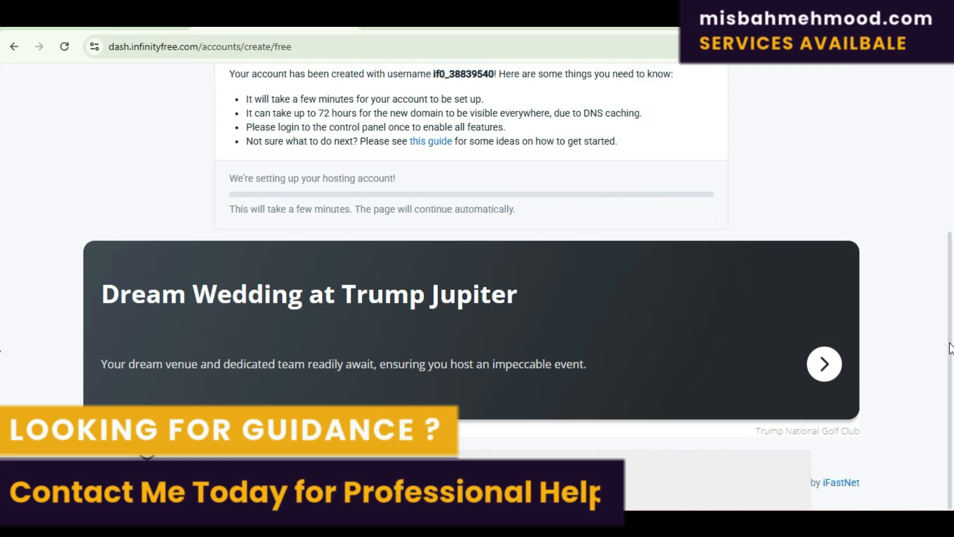
scroll(949, 292, "up", 1)
scroll(944, 253, "up", 2)
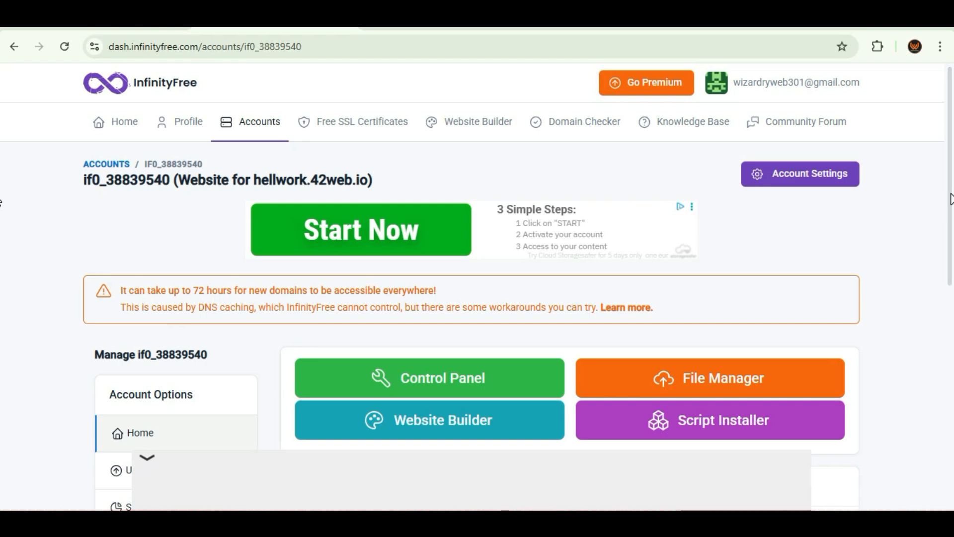
Open the control panel of the hellwork.42web.io hosting account and approve receiving service emails.
scroll(949, 199, "down", 3)
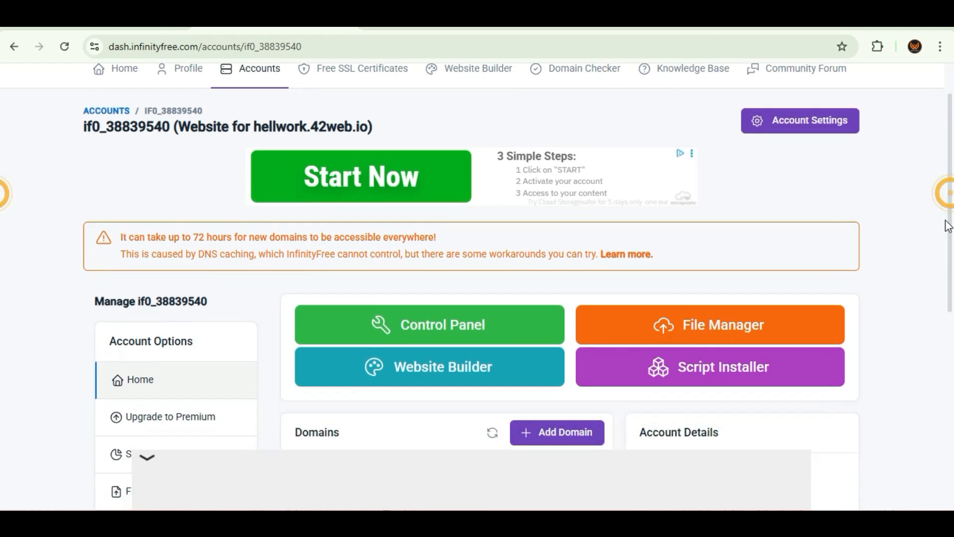
scroll(941, 265, "down", 2)
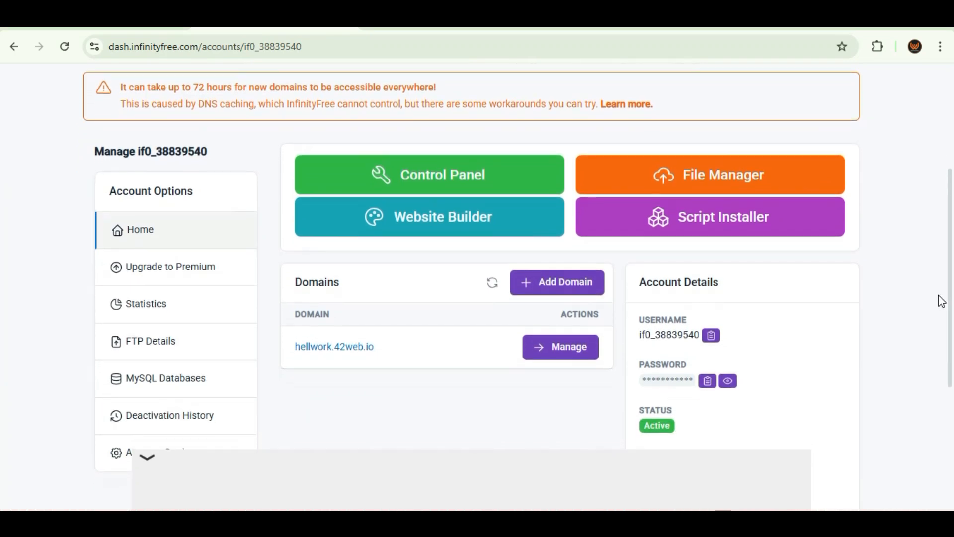
left_click(449, 178)
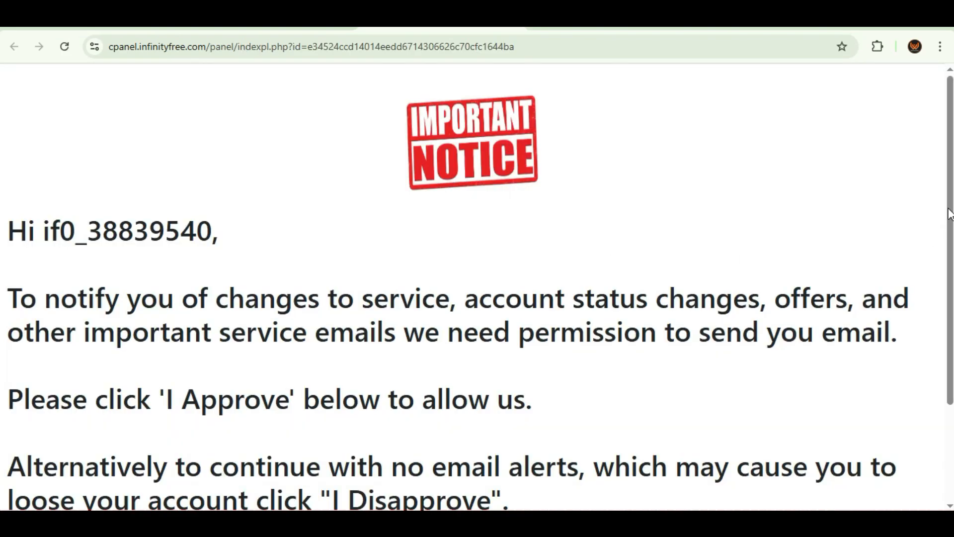
left_click_drag(949, 201, 943, 309)
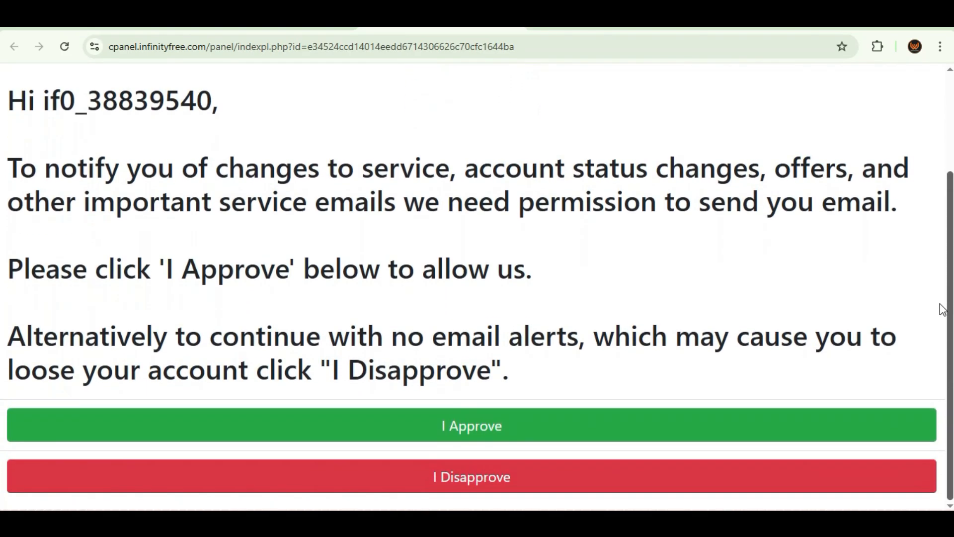
left_click(473, 424)
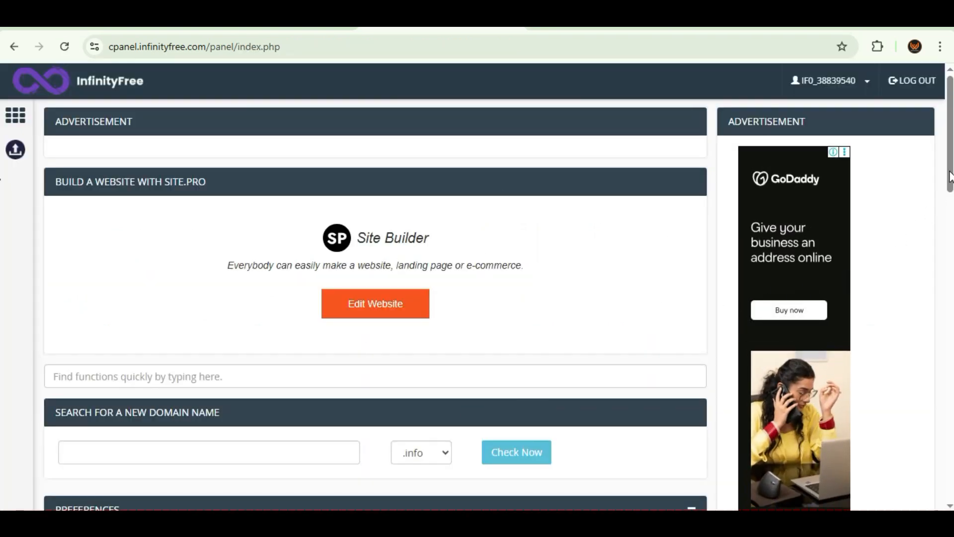
Open the Softaculous Apps Installer from the control panel's Software section and start a WordPress installation.
left_click_drag(949, 175, 948, 466)
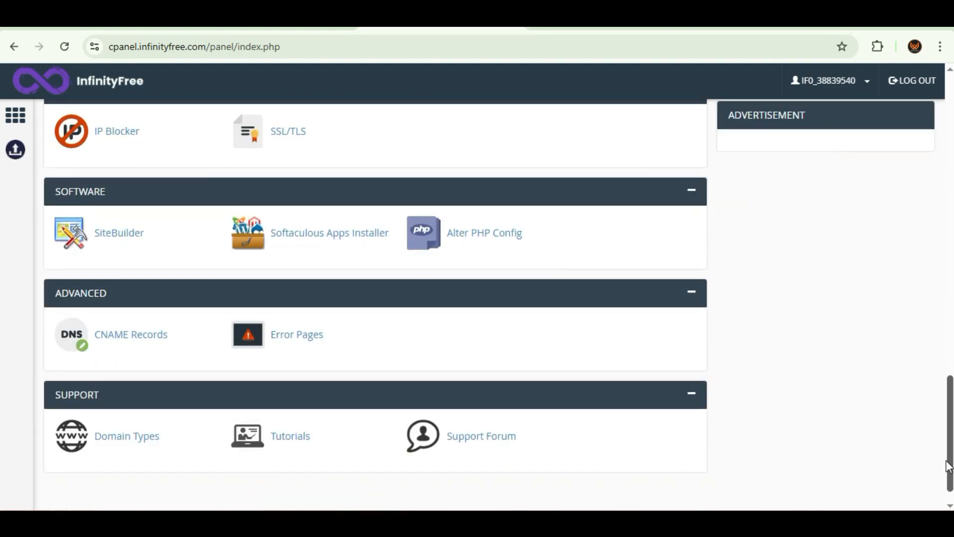
left_click(300, 237)
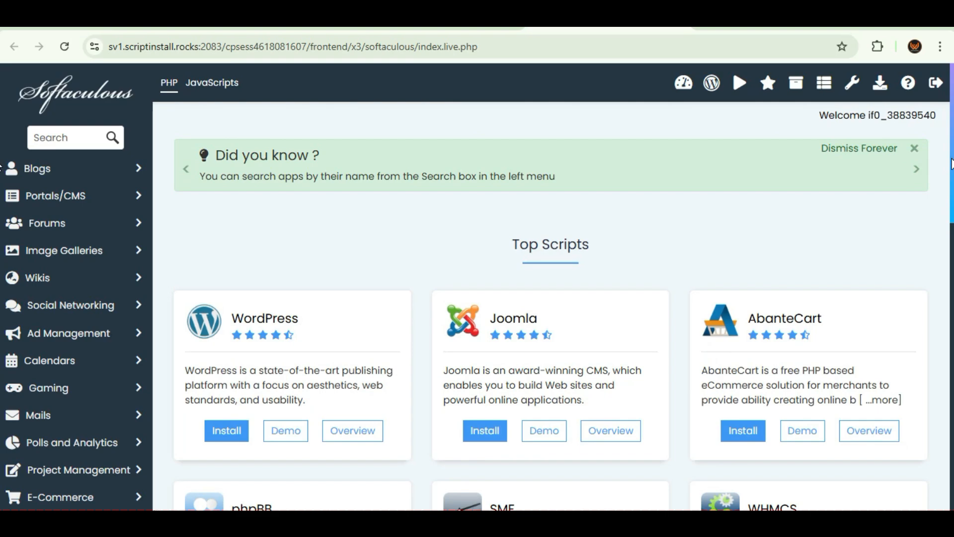
left_click_drag(951, 158, 937, 192)
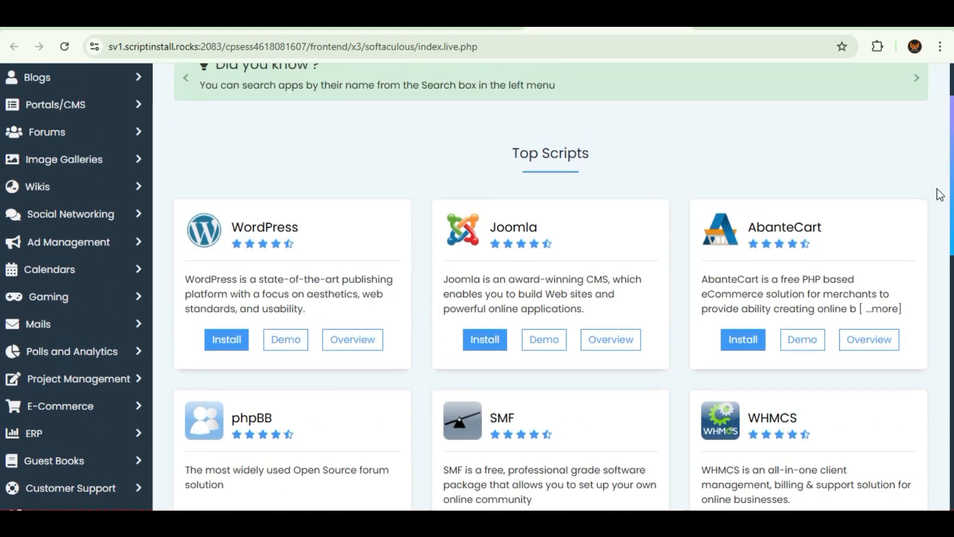
left_click(234, 341)
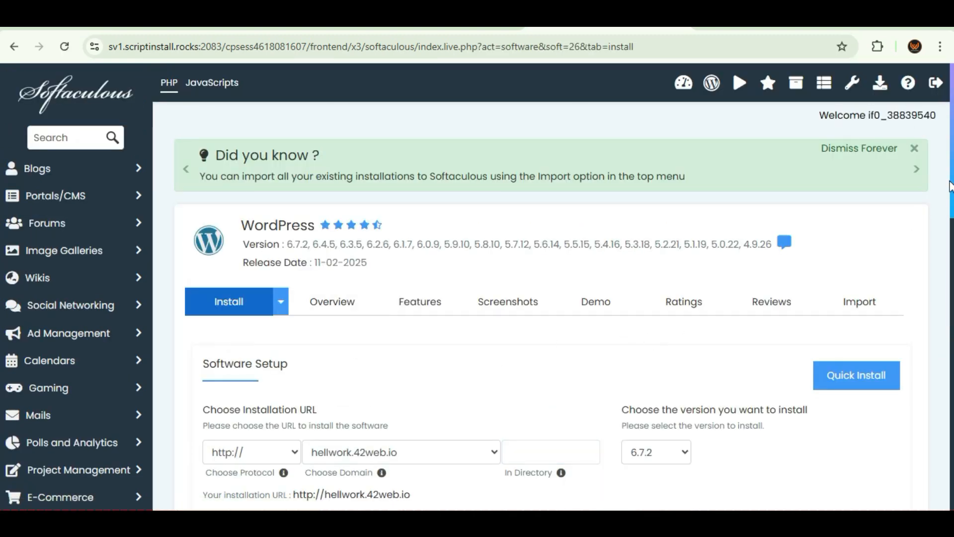
Choose hellwork.42web.io as the domain for the WordPress installation URL.
left_click_drag(949, 181, 943, 267)
left_click(495, 207)
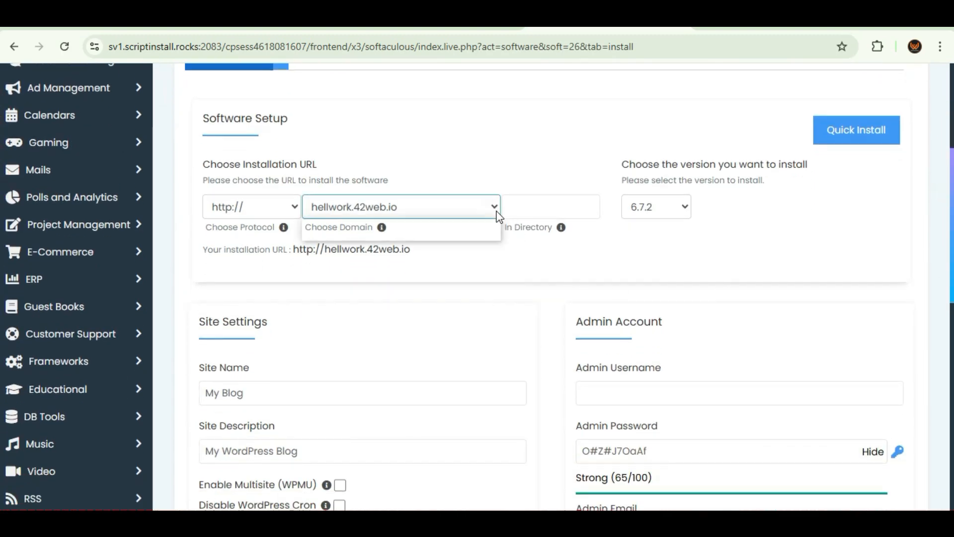
left_click(495, 207)
left_click(496, 207)
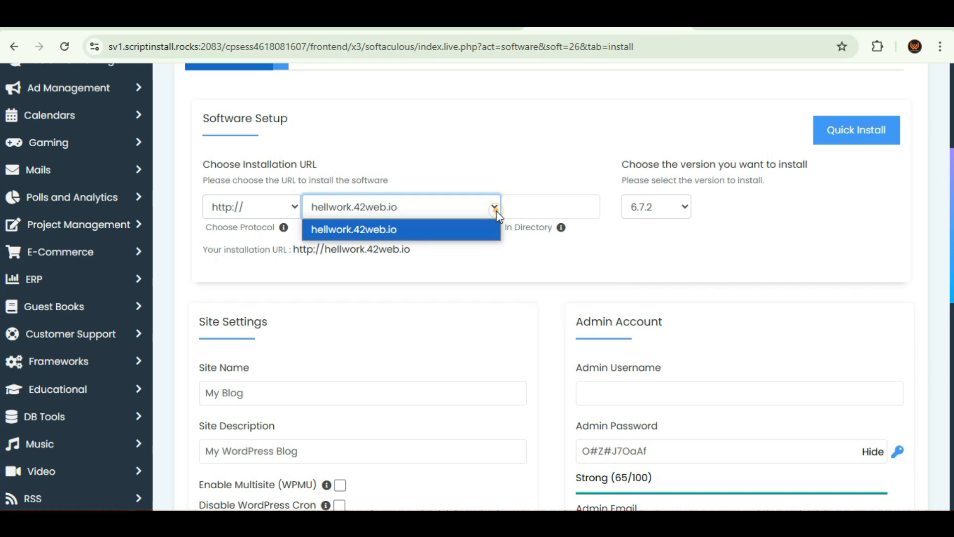
left_click(464, 232)
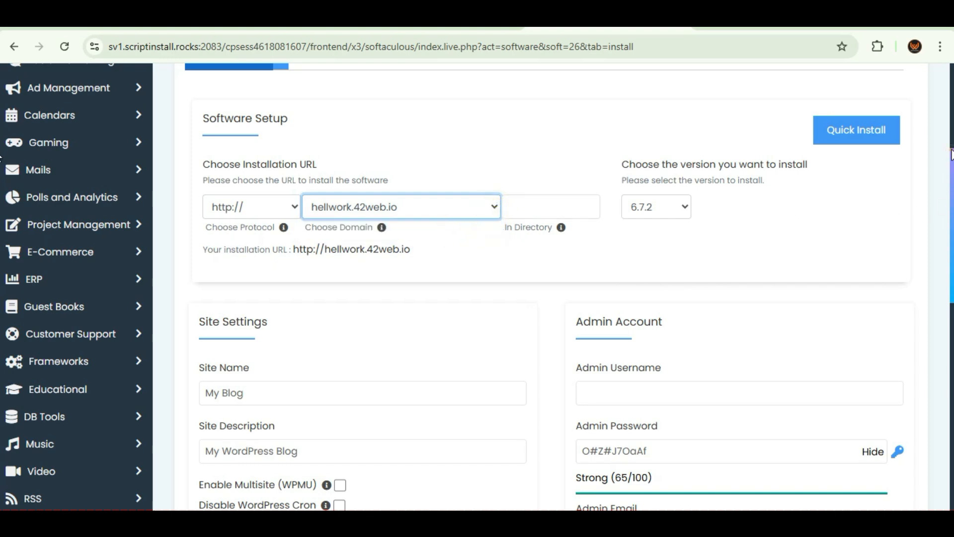
Fill in the WordPress admin username and generate a new random admin password.
left_click_drag(950, 154, 946, 219)
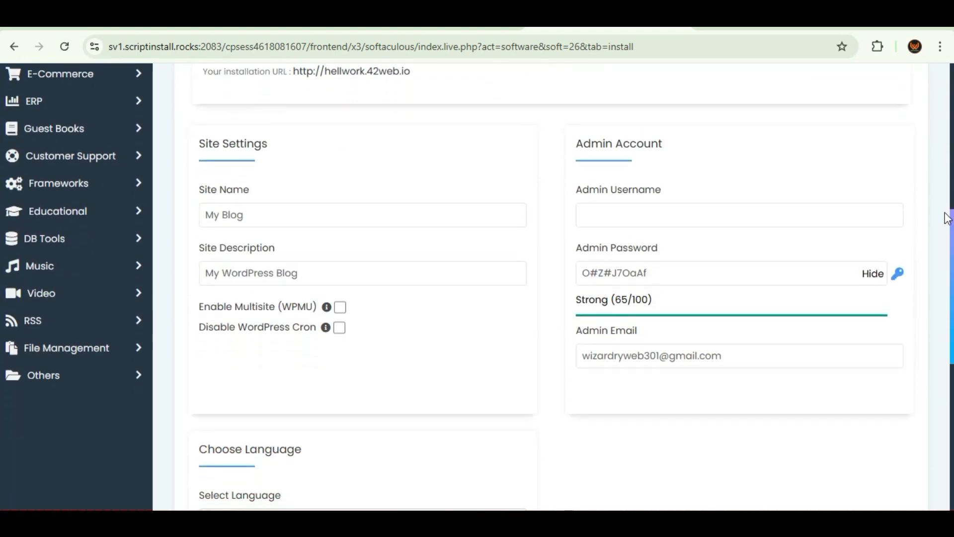
left_click(694, 219)
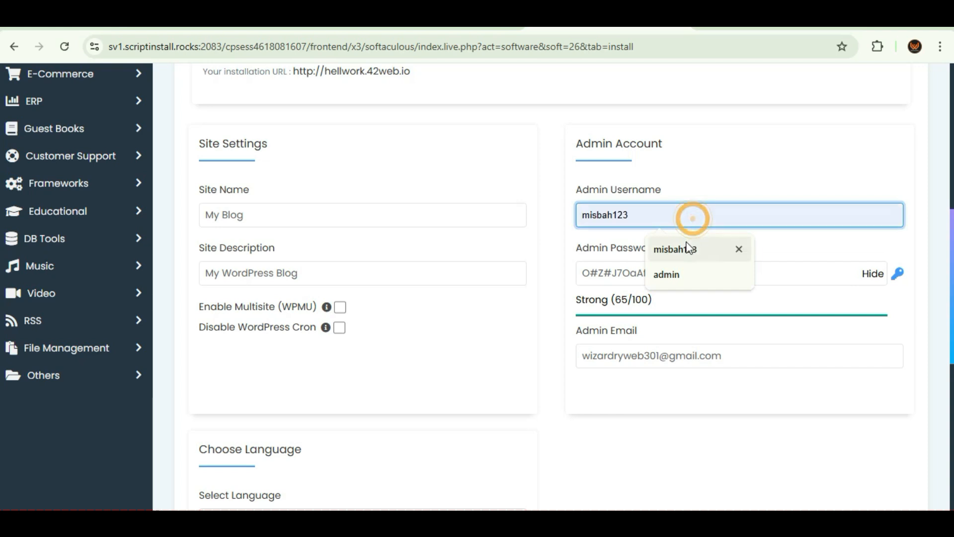
left_click(688, 251)
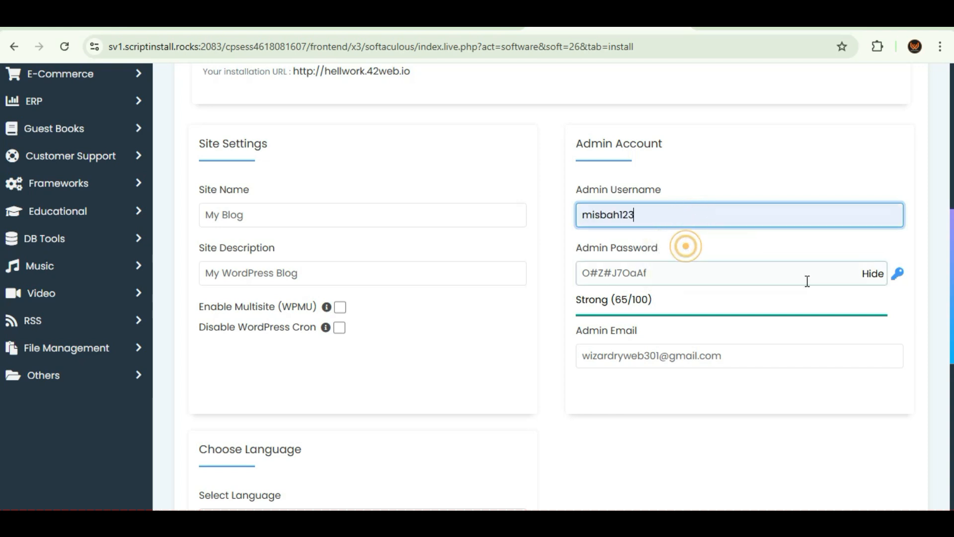
left_click(899, 282)
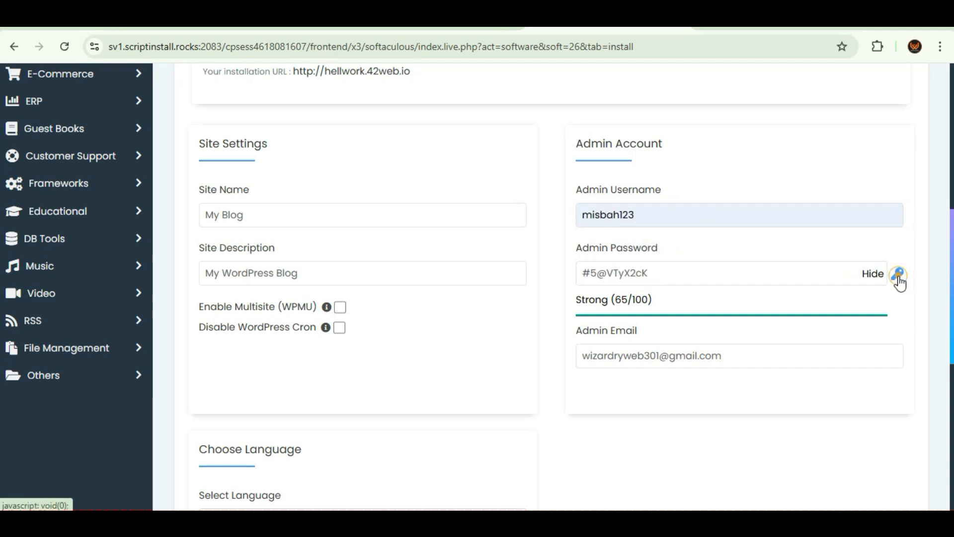
left_click(900, 282)
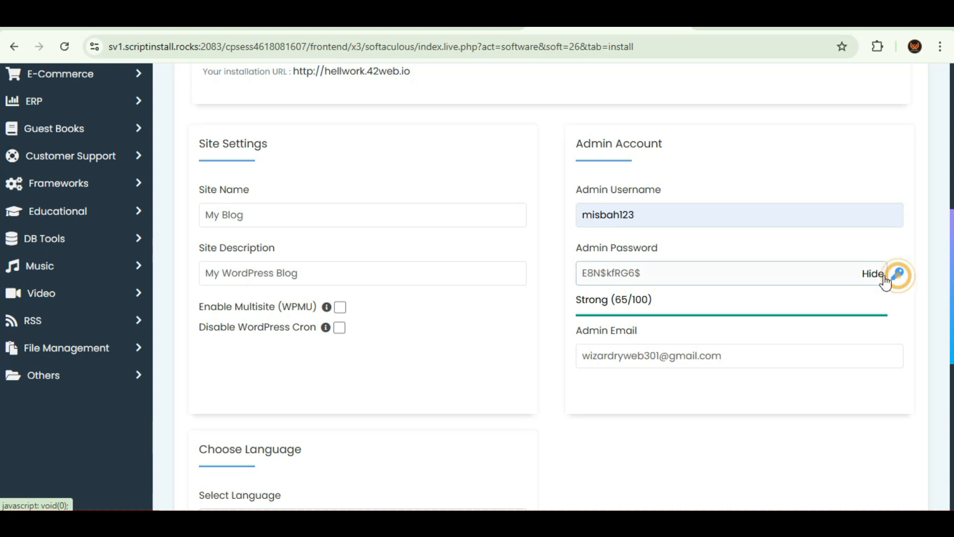
left_click(885, 279)
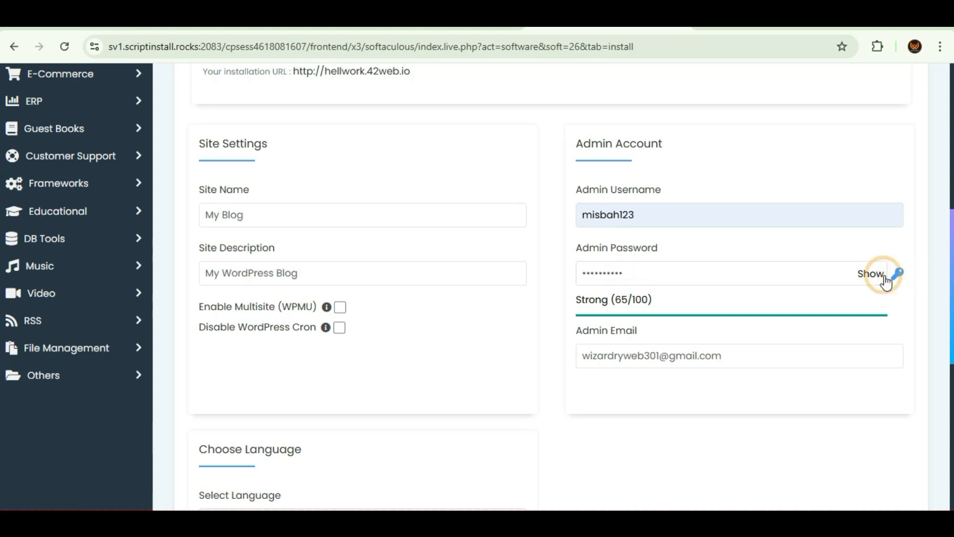
left_click(899, 276)
Install WordPress with these settings and update the admin login saved in the browser.
left_click_drag(950, 241, 950, 199)
left_click(556, 390)
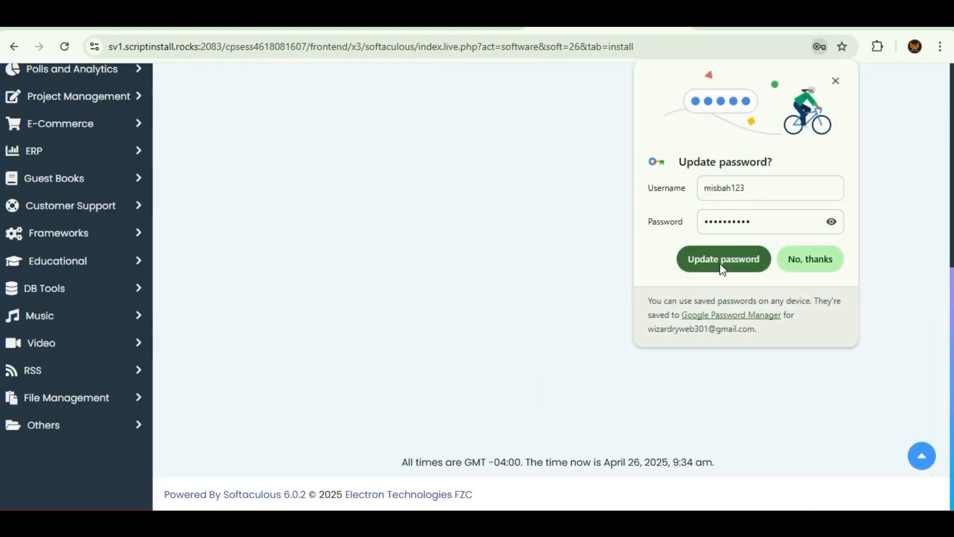
left_click(721, 266)
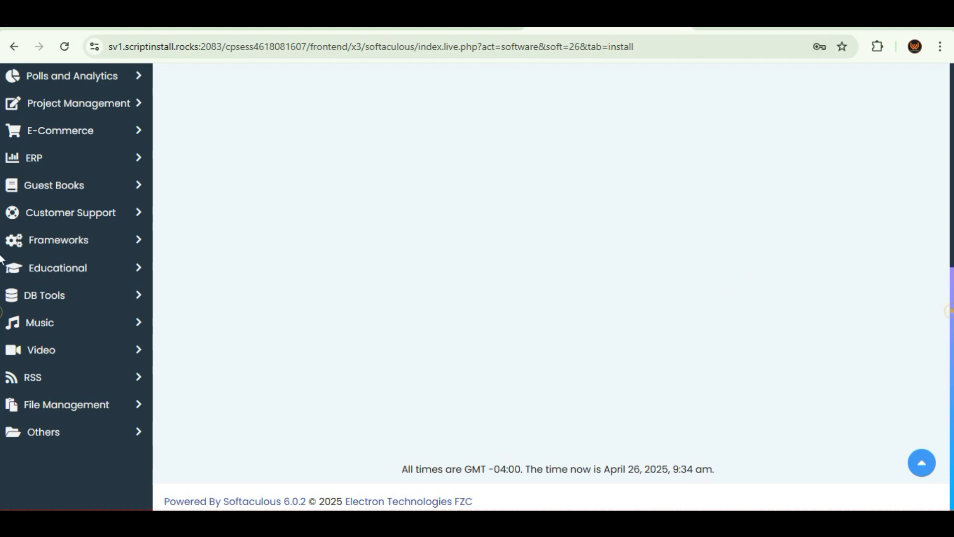
left_click_drag(951, 311, 942, 108)
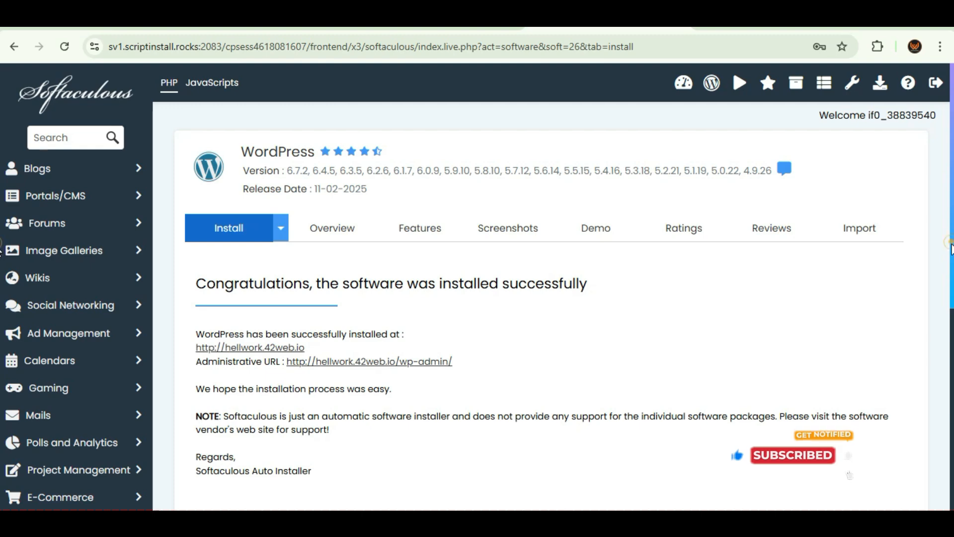
scroll(951, 248, "down", 1)
scroll(951, 266, "down", 1)
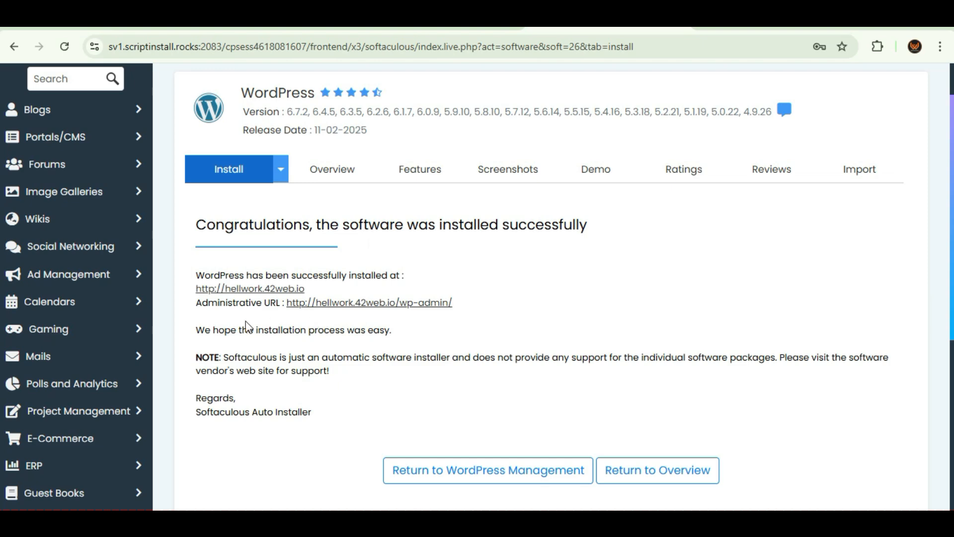
left_click(223, 292)
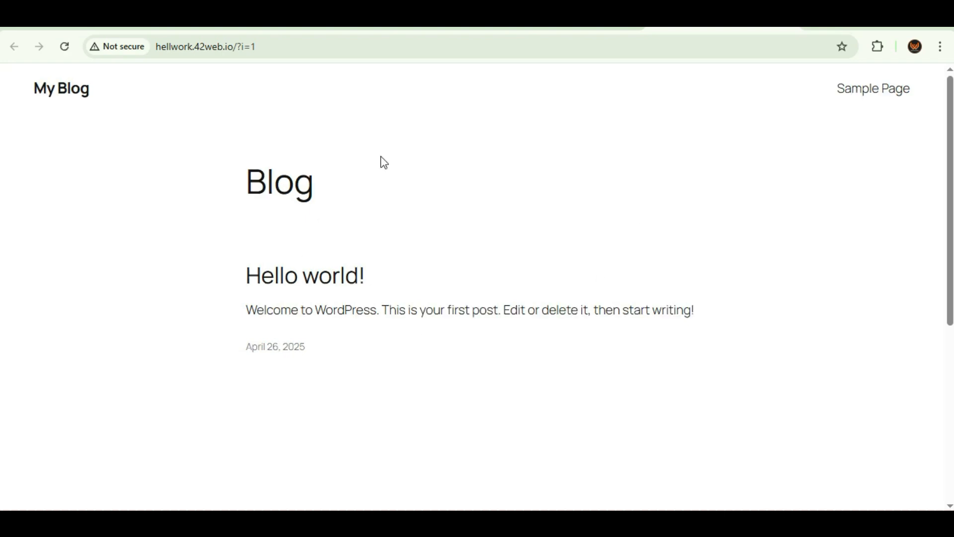
left_click_drag(228, 179, 522, 356)
left_click(530, 370)
left_click_drag(947, 251, 941, 207)
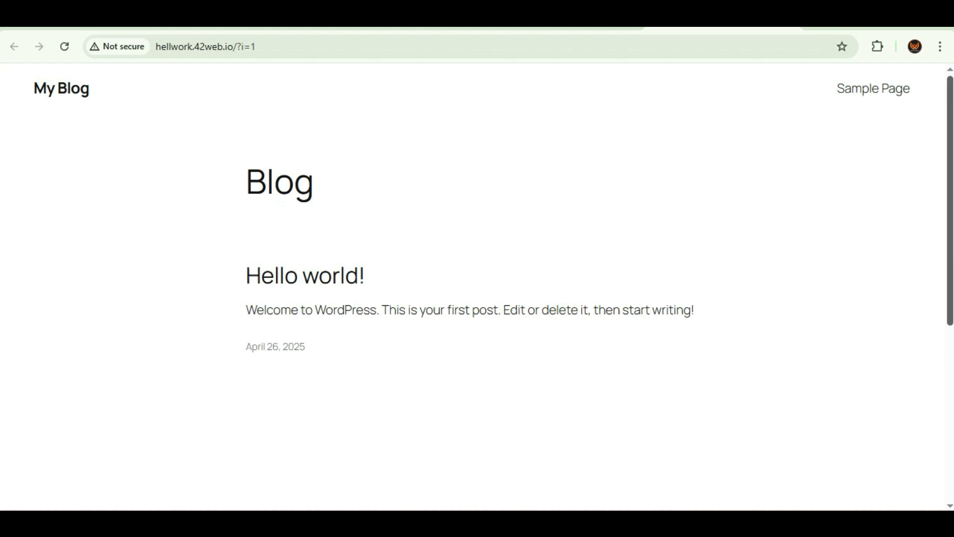
left_click(567, 22)
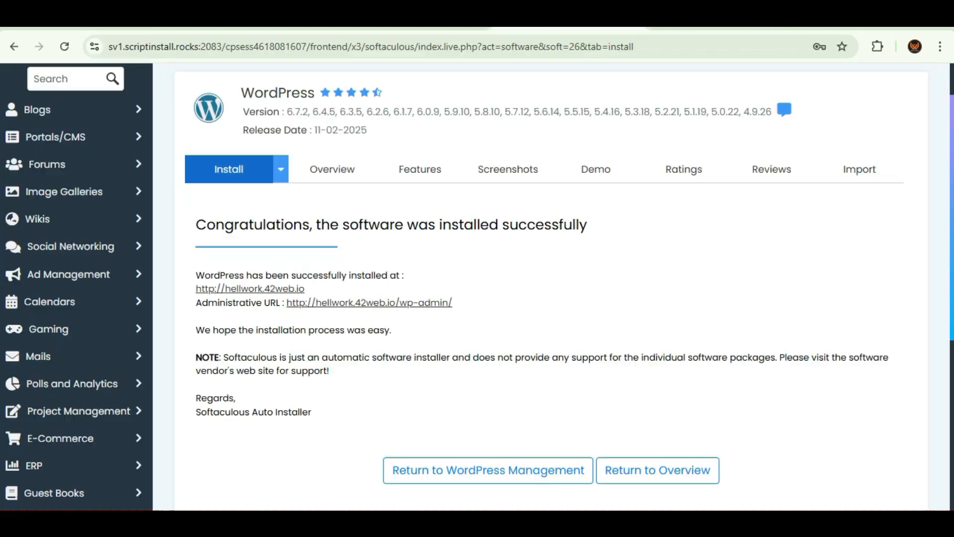
Open the WordPress dashboard through its administrative URL and dismiss the welcome banner.
left_click(388, 302)
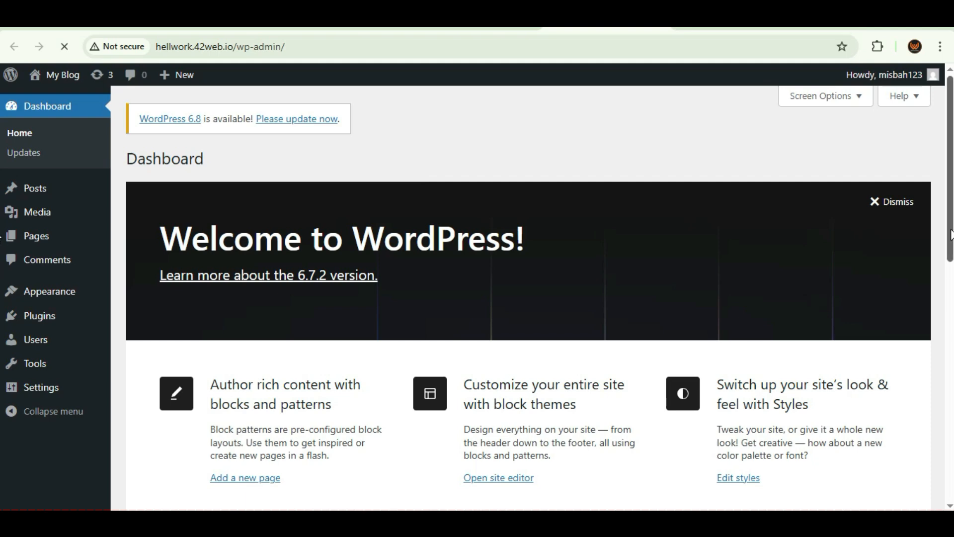
scroll(950, 235, "down", 10)
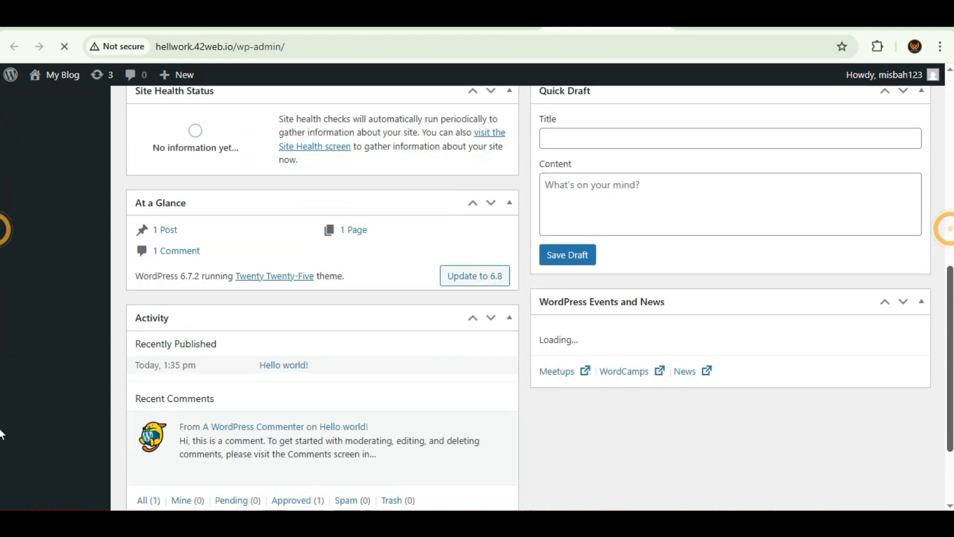
scroll(947, 348, "up", 10)
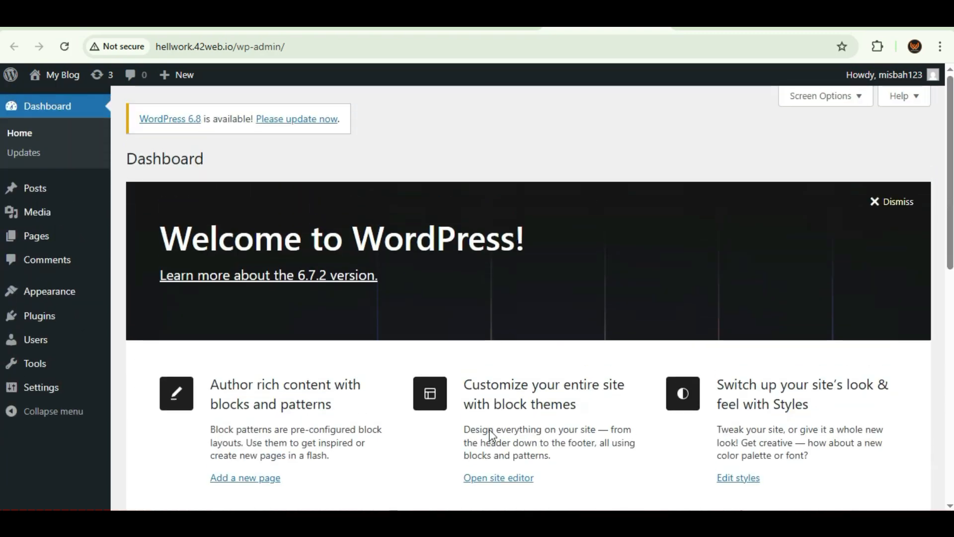
left_click(875, 206)
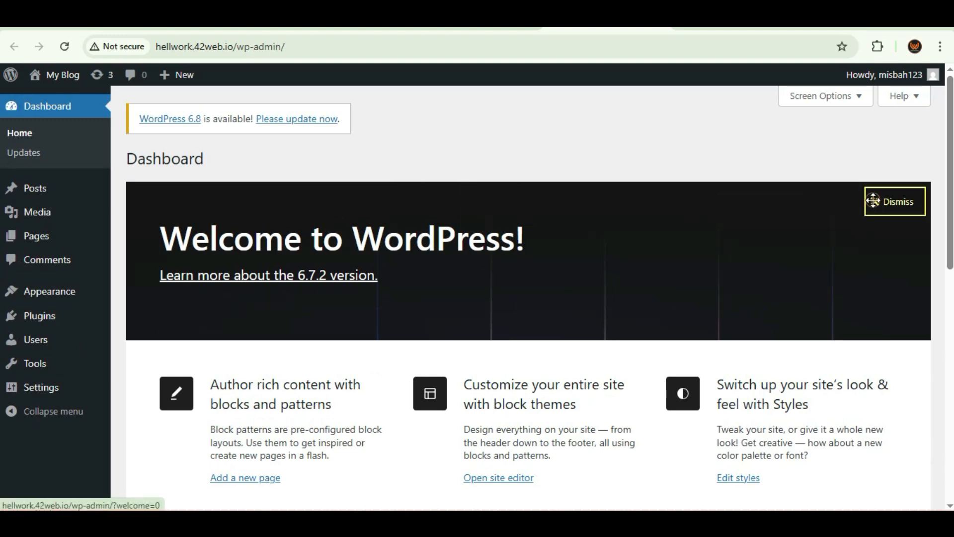
left_click(873, 201)
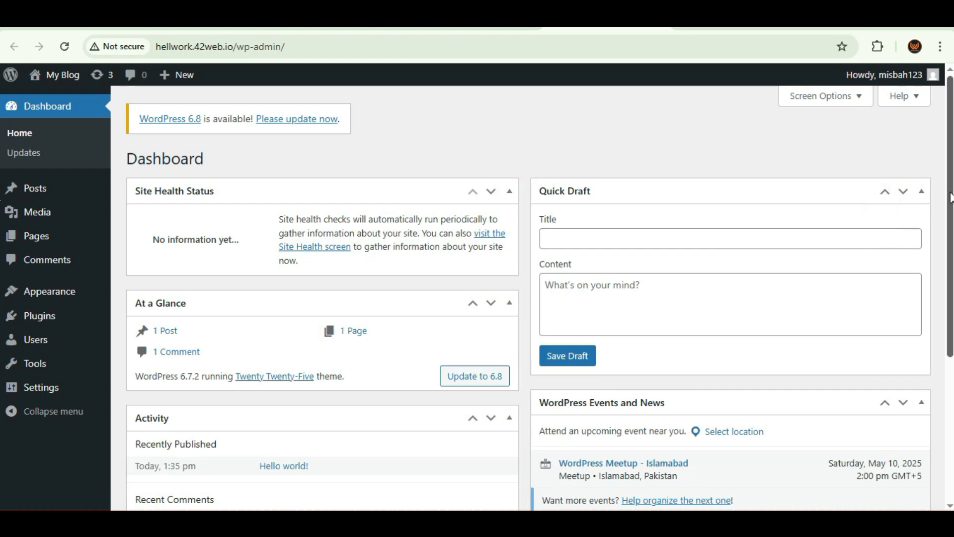
Check the connection security of the live hellwork.42web.io site and switch back to the InfinityFree account page.
left_click_drag(950, 197, 935, 370)
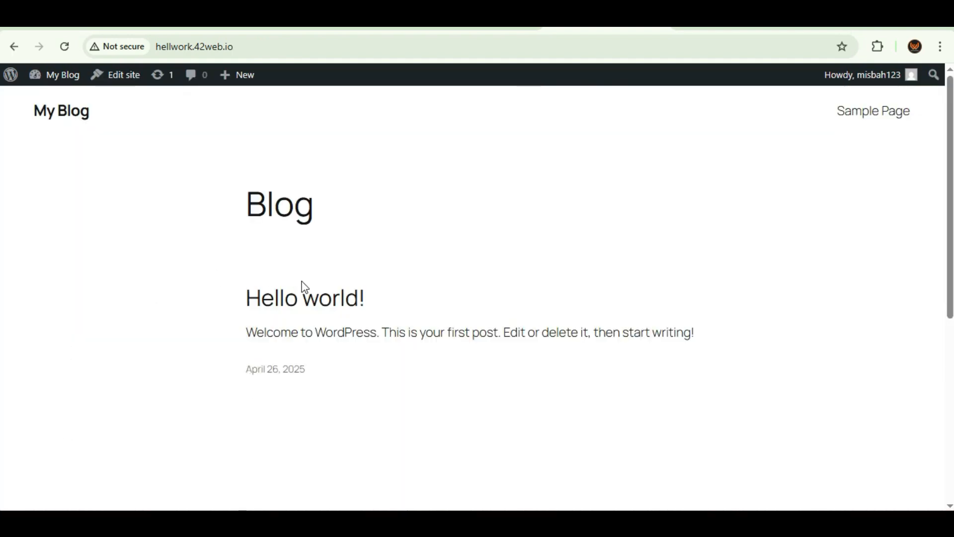
left_click(127, 49)
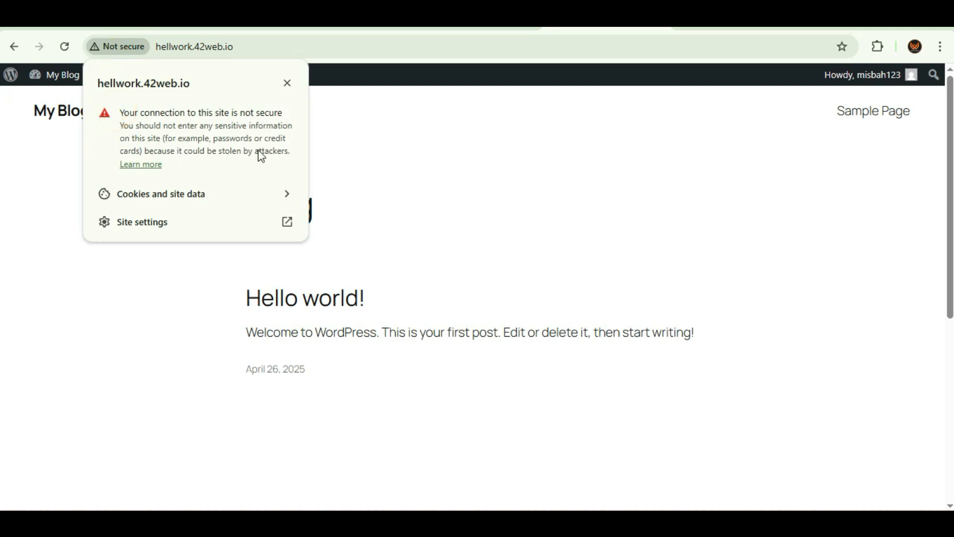
left_click(398, 214)
left_click(219, 27)
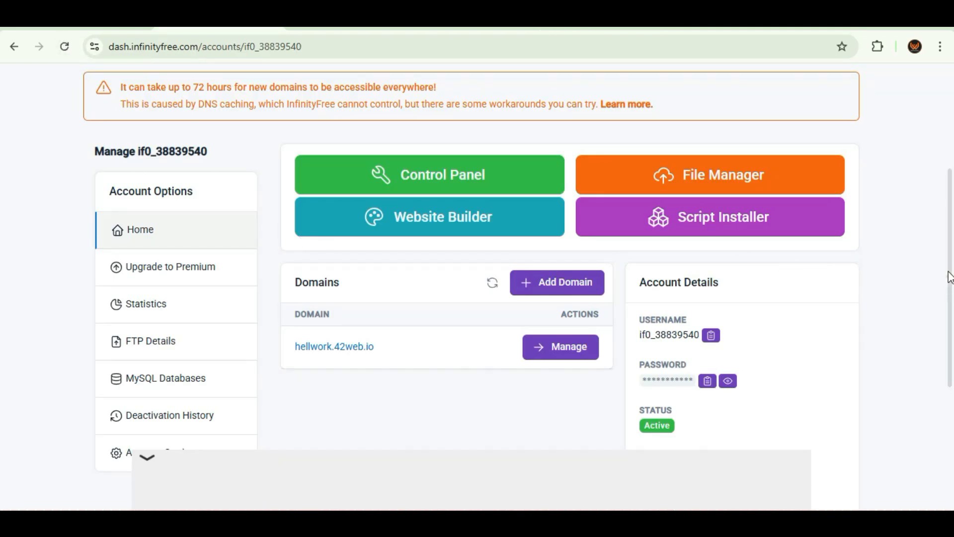
Open the free SSL certificates section of the hosting dashboard and start a new certificate order.
scroll(942, 279, "up", 4)
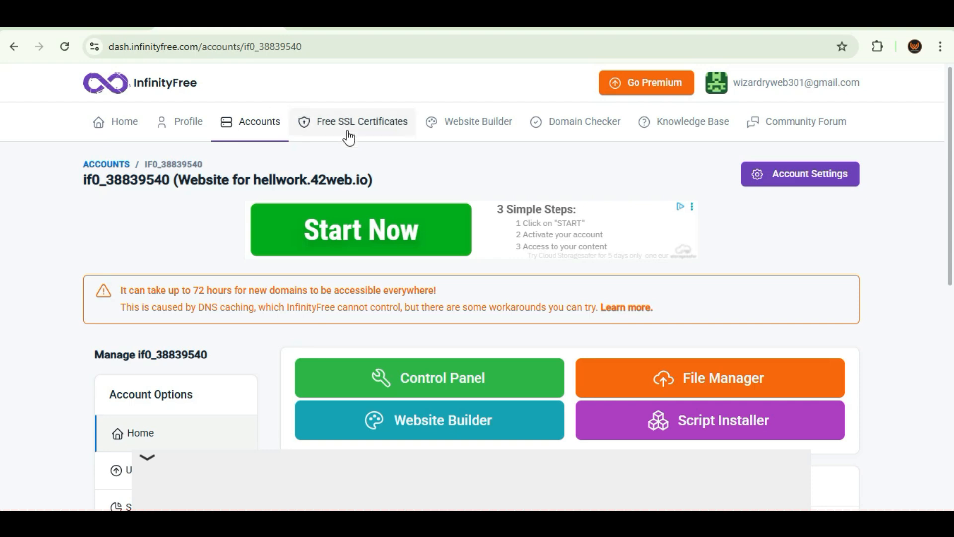
left_click(63, 49)
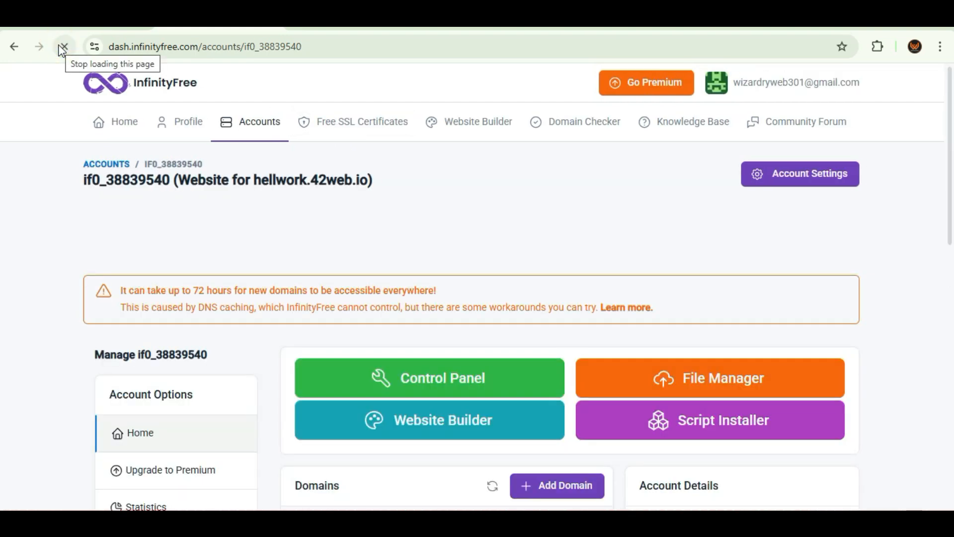
left_click(336, 129)
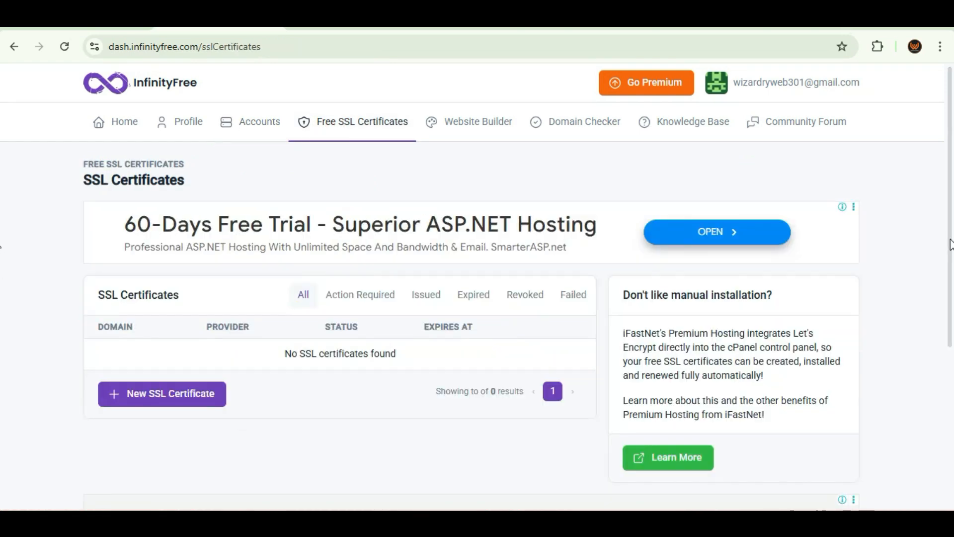
scroll(939, 249, "down", 1)
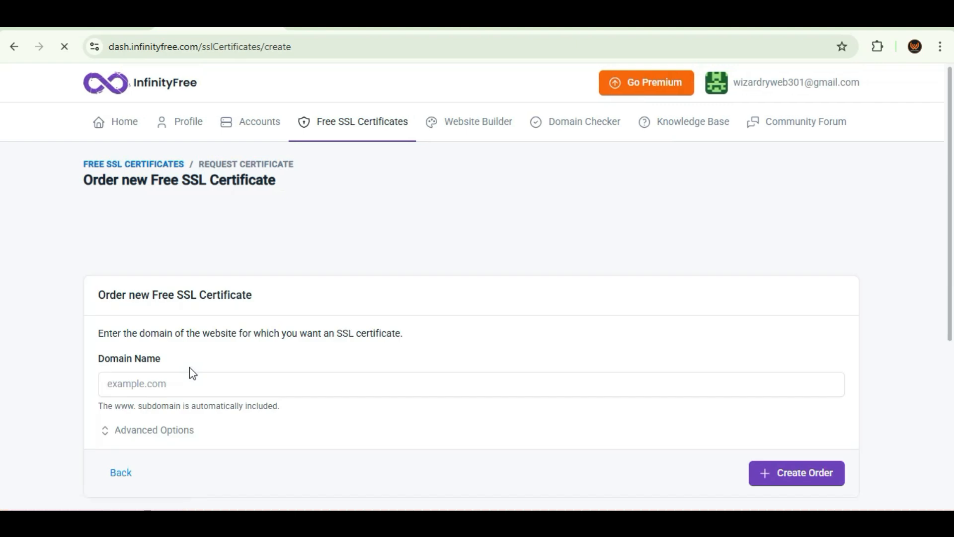
left_click(189, 389)
left_click(189, 388)
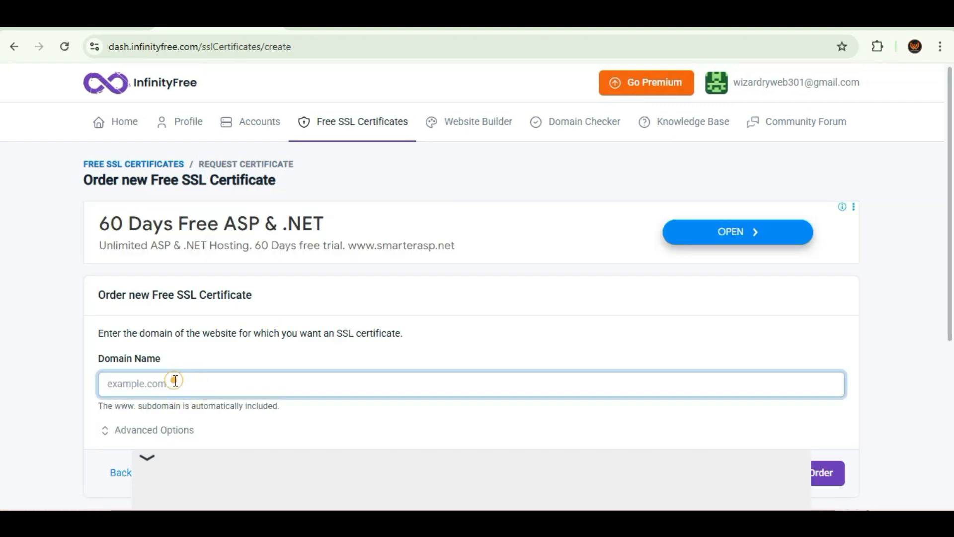
type("http://hellwork.42web.io/")
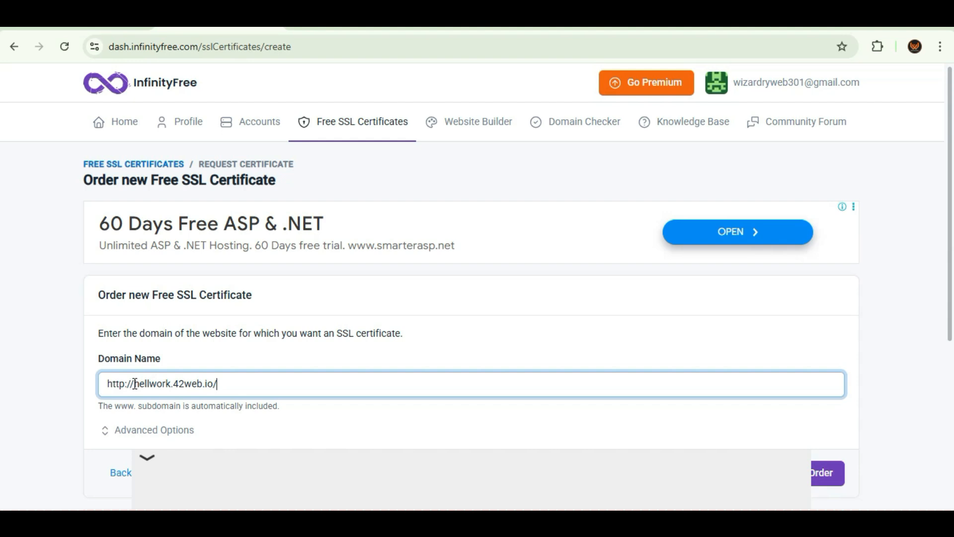
key("BackSpace")
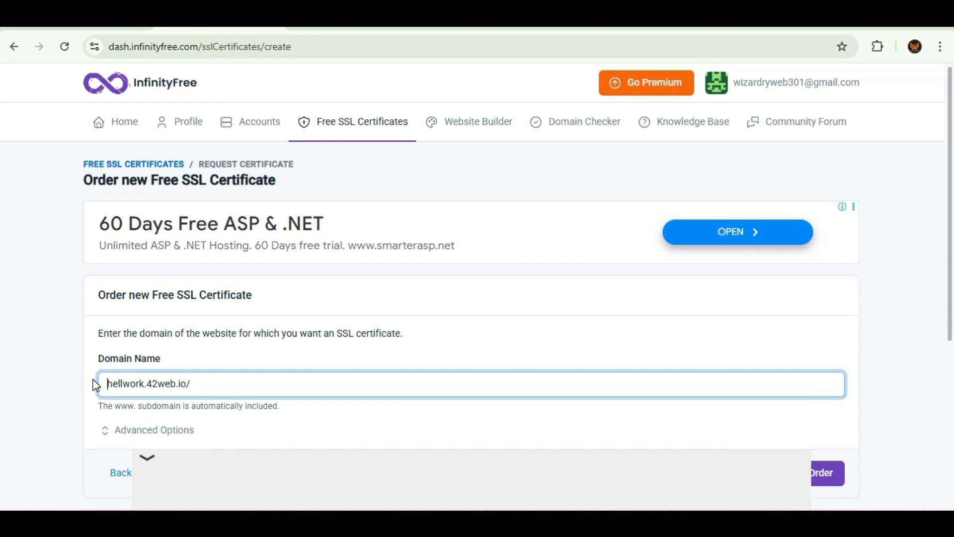
left_click(227, 385)
key("BackSpace")
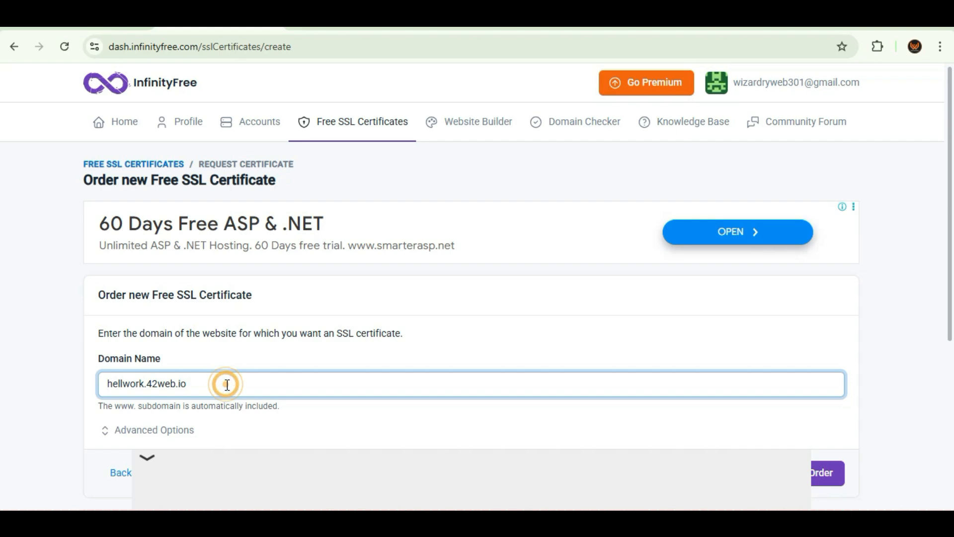
scroll(950, 251, "down", 2)
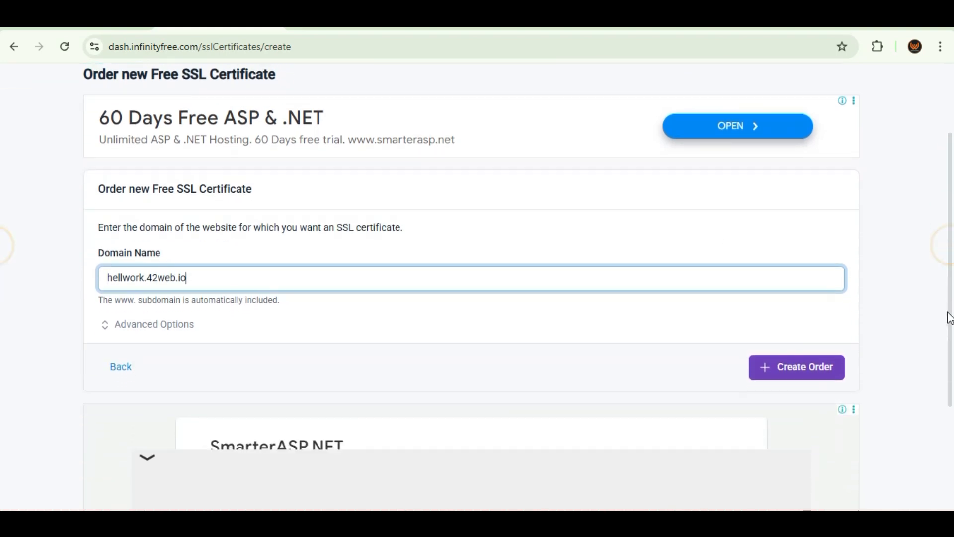
left_click(802, 374)
left_click(802, 372)
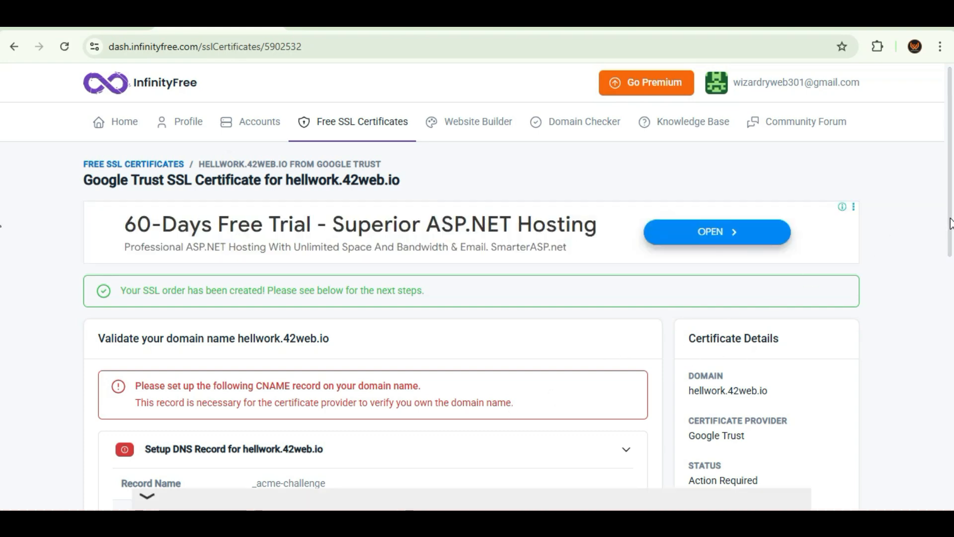
Try to set up the required CNAME record automatically from the certificate order and review the validation notice.
left_click_drag(950, 223, 939, 347)
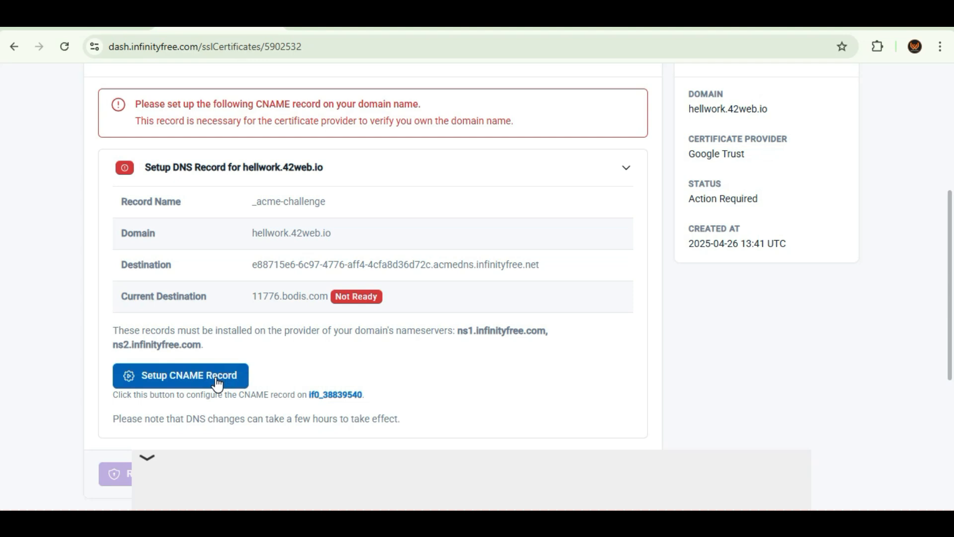
left_click(217, 378)
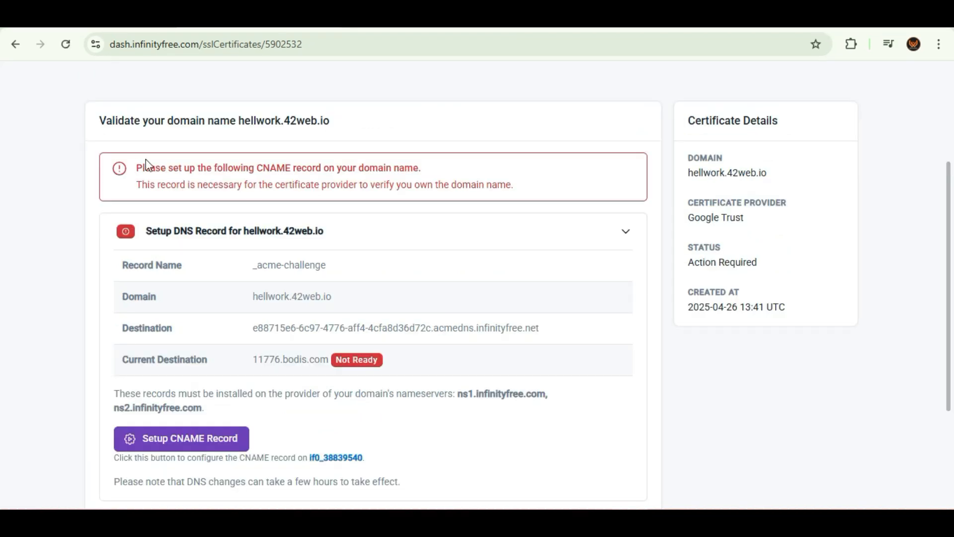
left_click_drag(135, 164, 582, 187)
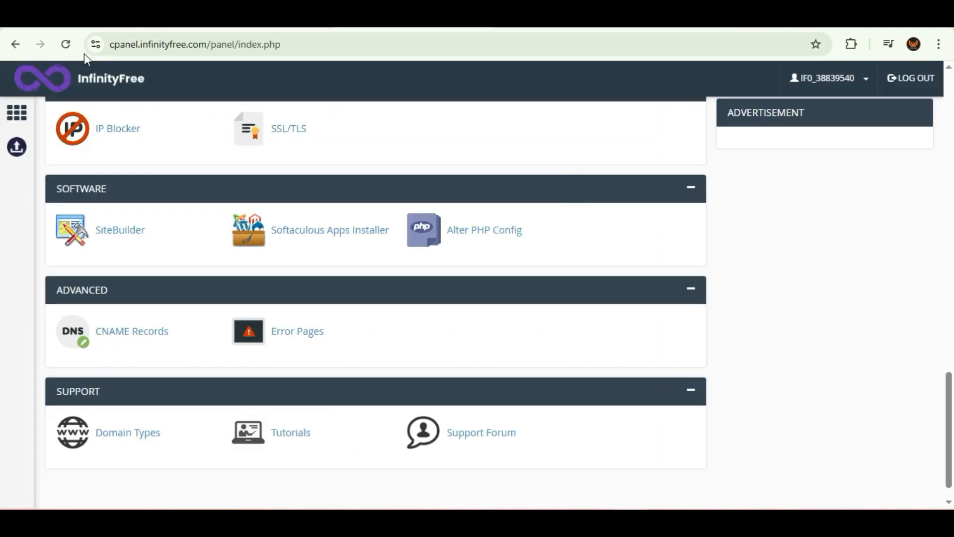
Go to the hosting control panel and open its CNAME records page for adding a custom record.
left_click(75, 51)
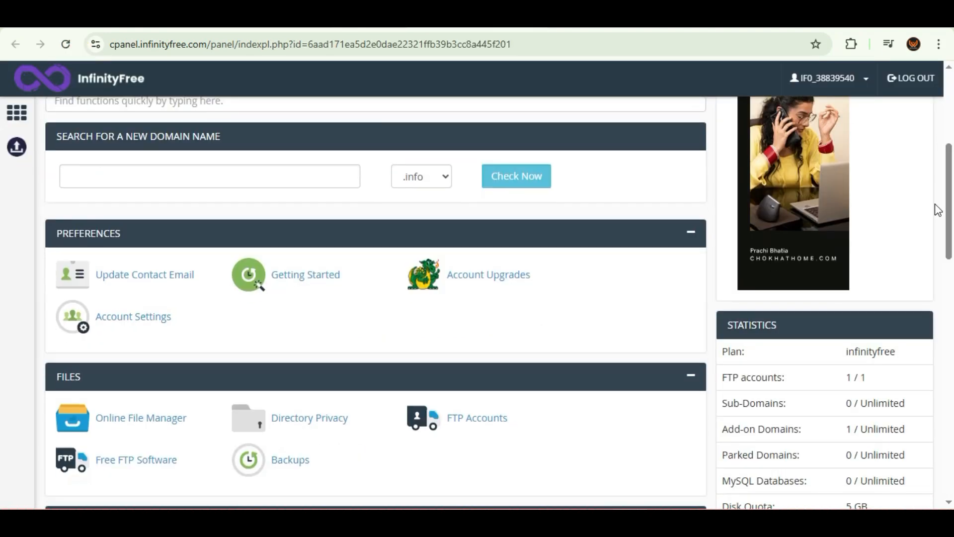
scroll(937, 209, "down", 5)
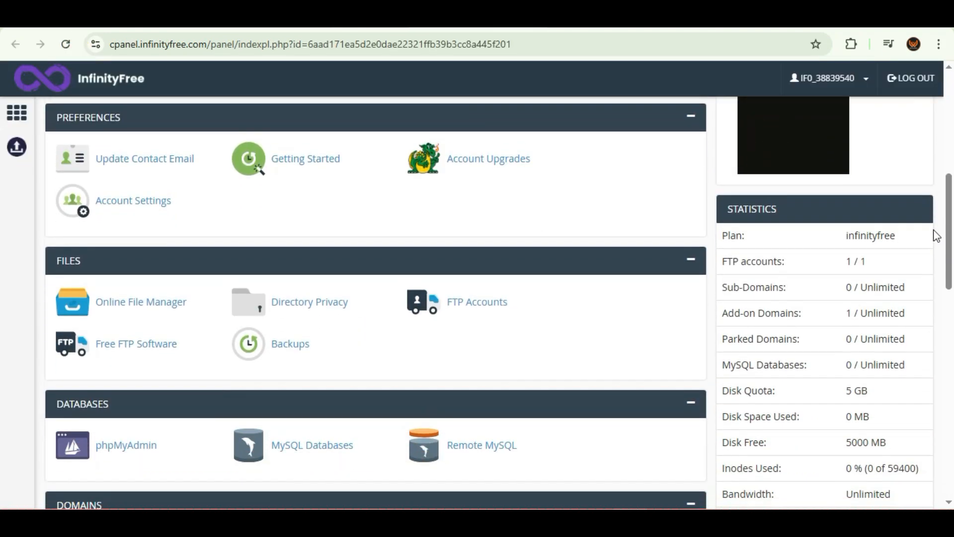
scroll(937, 263, "down", 4)
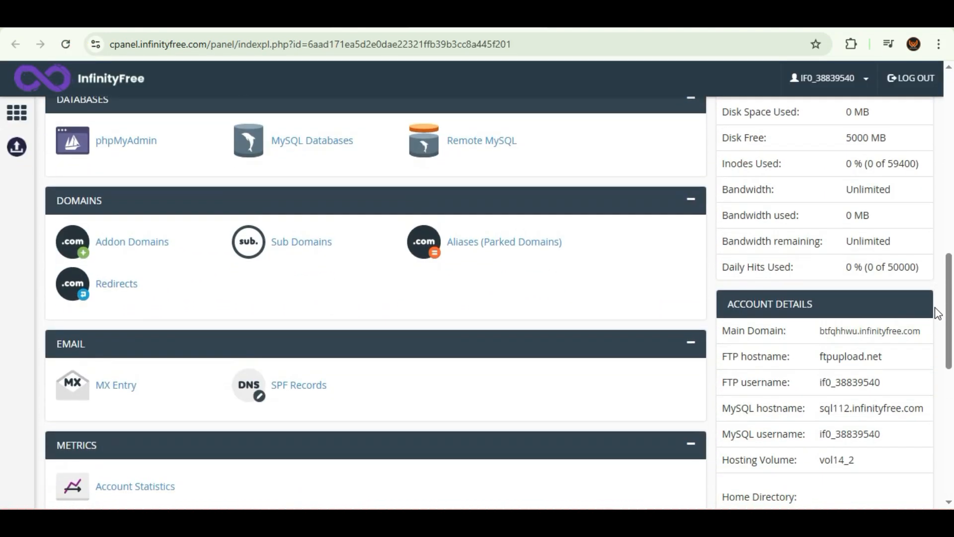
left_click_drag(935, 309, 937, 320)
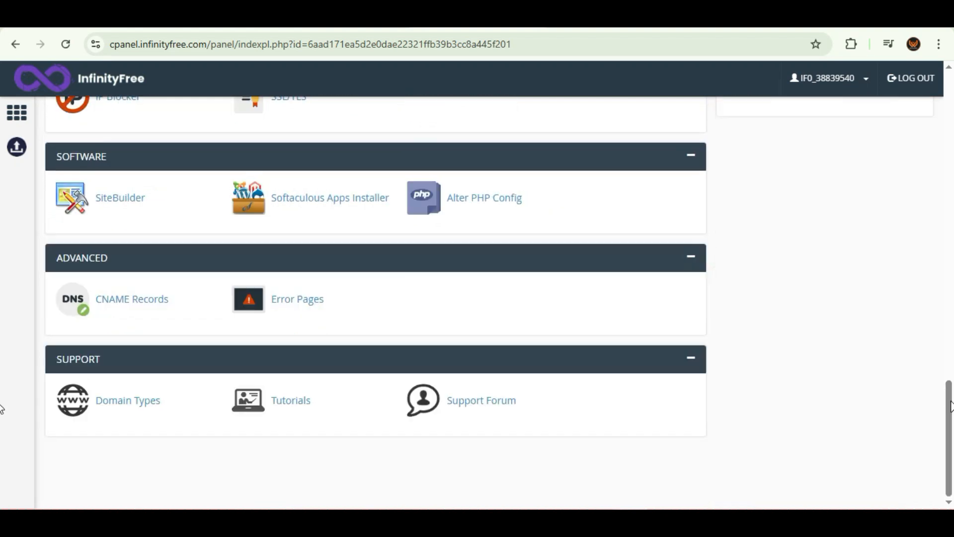
left_click_drag(950, 401, 951, 410)
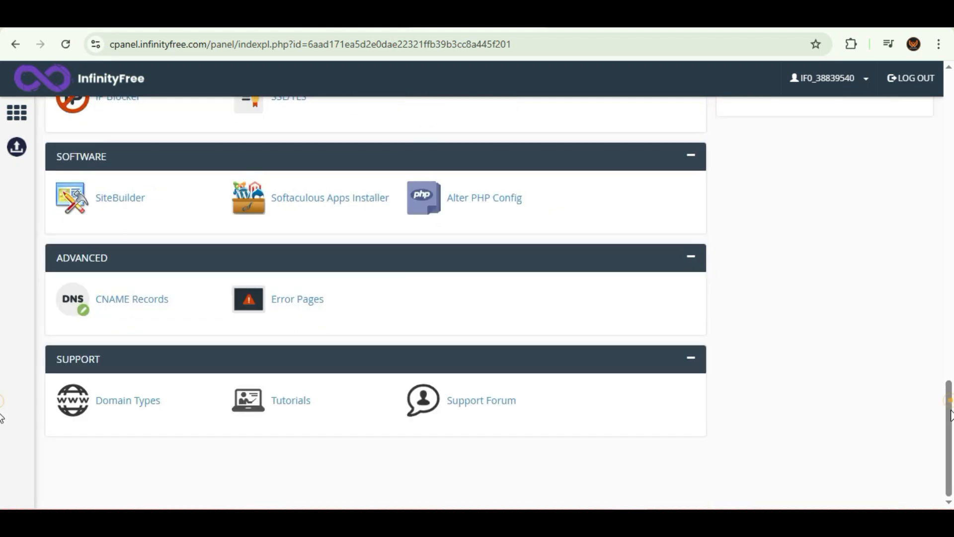
left_click(139, 298)
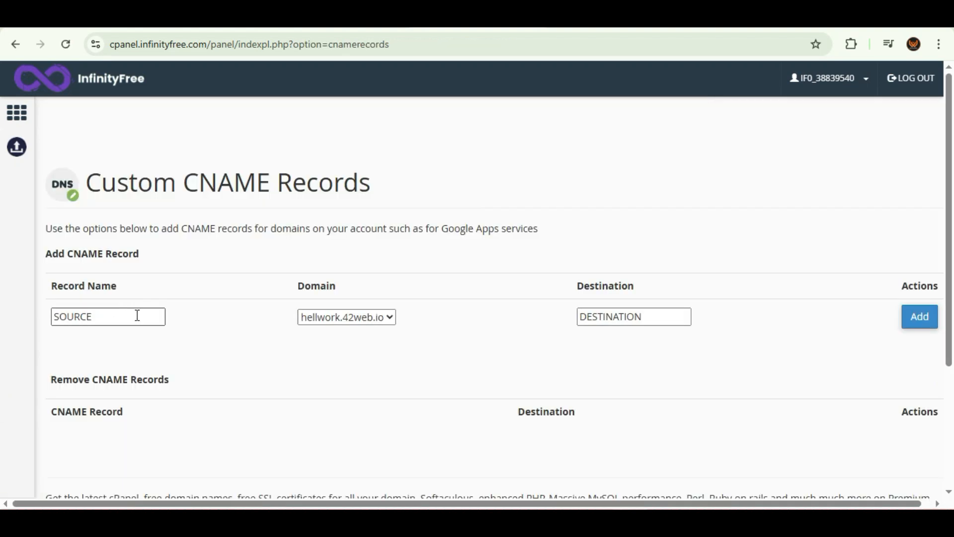
left_click_drag(950, 243, 948, 264)
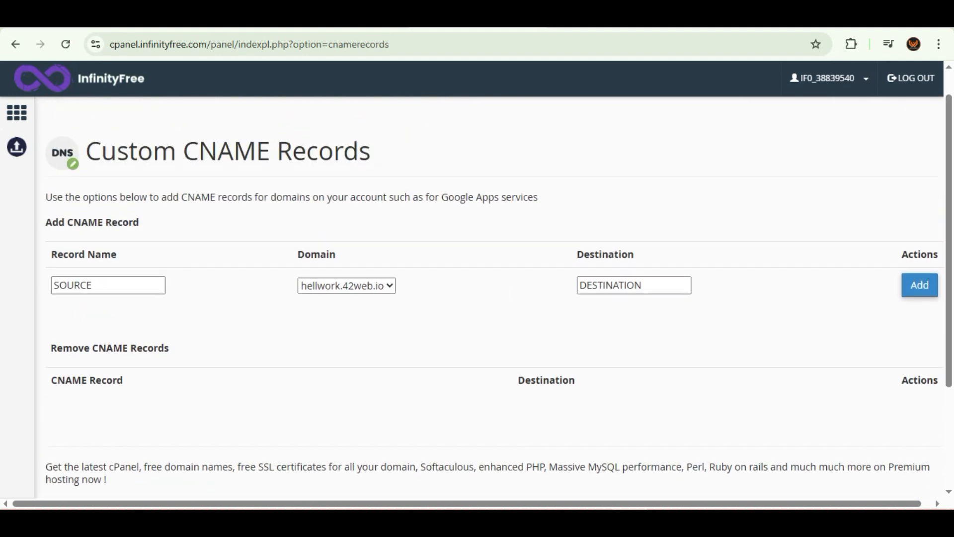
Copy the record name _acme-challenge from the certificate order into the new CNAME record and remove the extra leading space.
left_click(219, 20)
left_click_drag(351, 149, 237, 148)
key("ctrl+c")
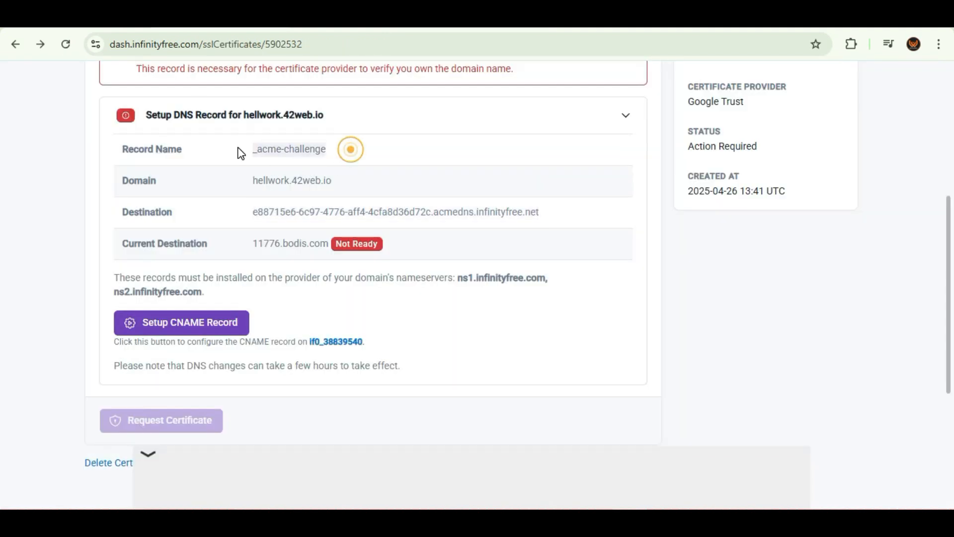
left_click(219, 20)
left_click(133, 281)
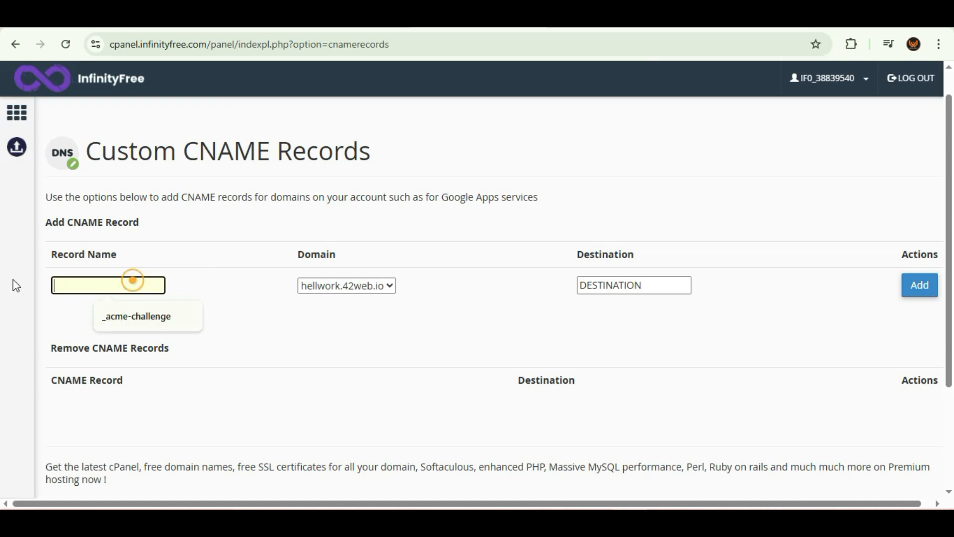
key("ctrl+v")
left_click_drag(72, 290, 43, 292)
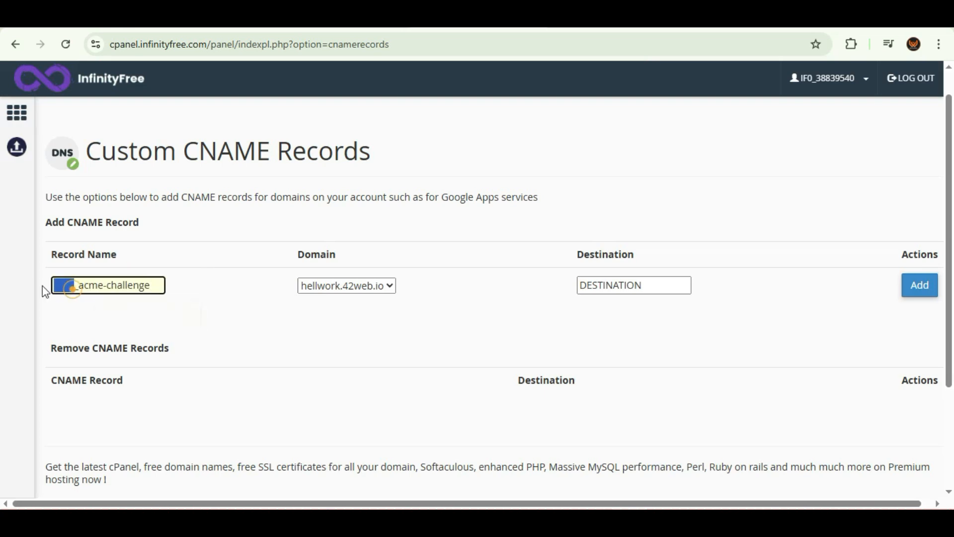
key("BackSpace")
Copy the acmedns.infinityfree.net destination from the certificate order into the new CNAME record and add it for hellwork.42web.io.
left_click(222, 20)
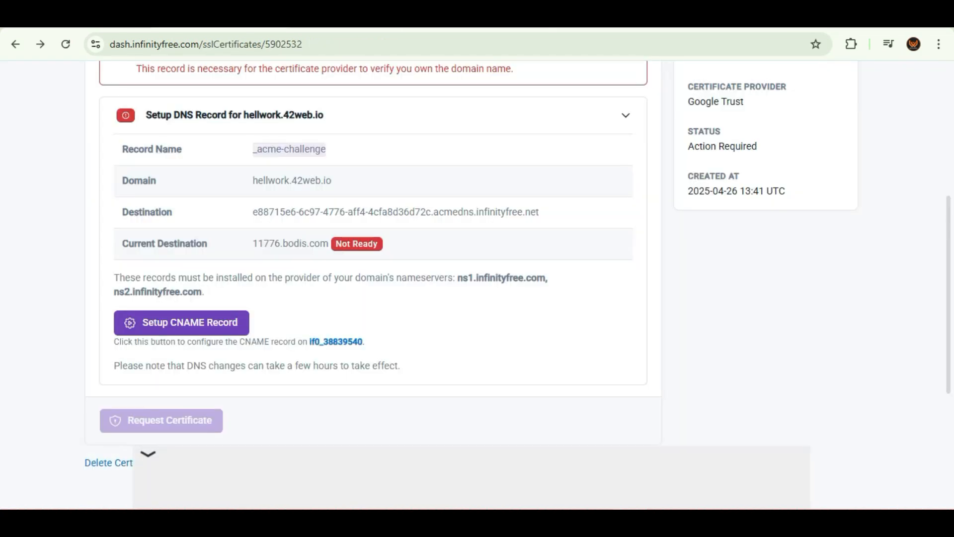
left_click_drag(252, 211, 626, 220)
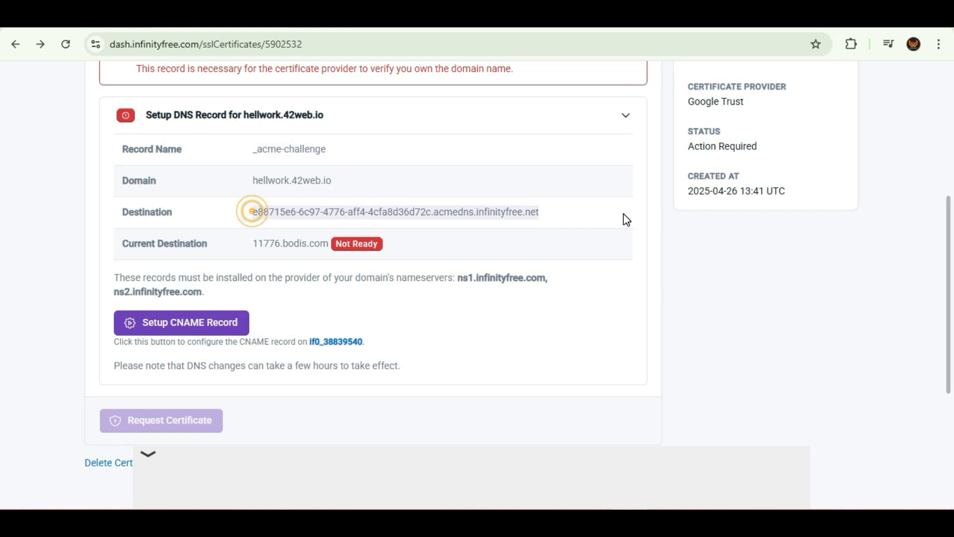
key("ctrl+Tab")
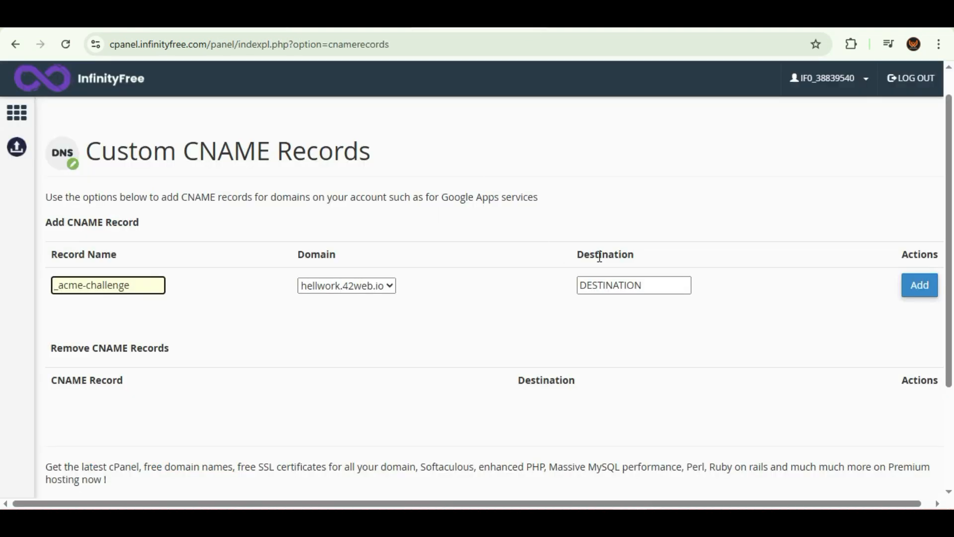
left_click(652, 283)
key("ctrl+v")
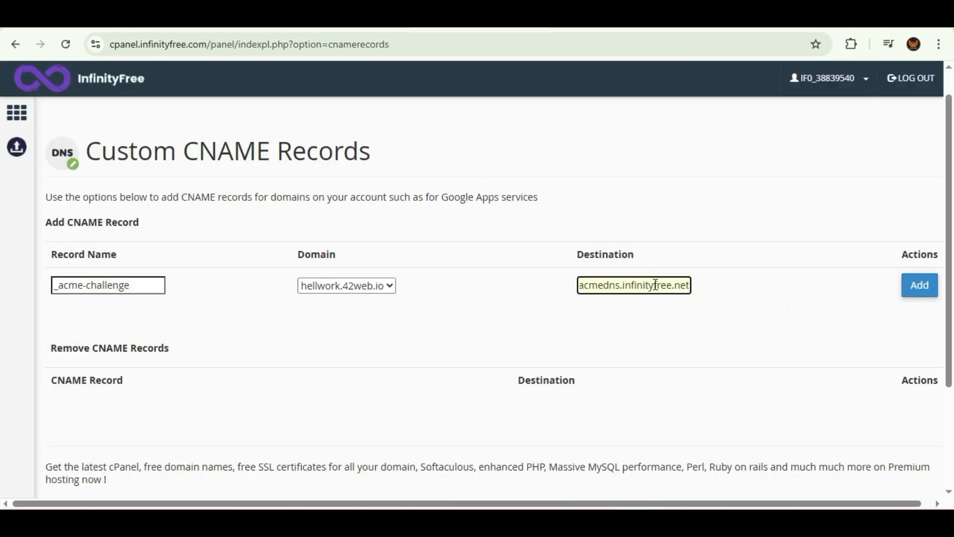
left_click(672, 321)
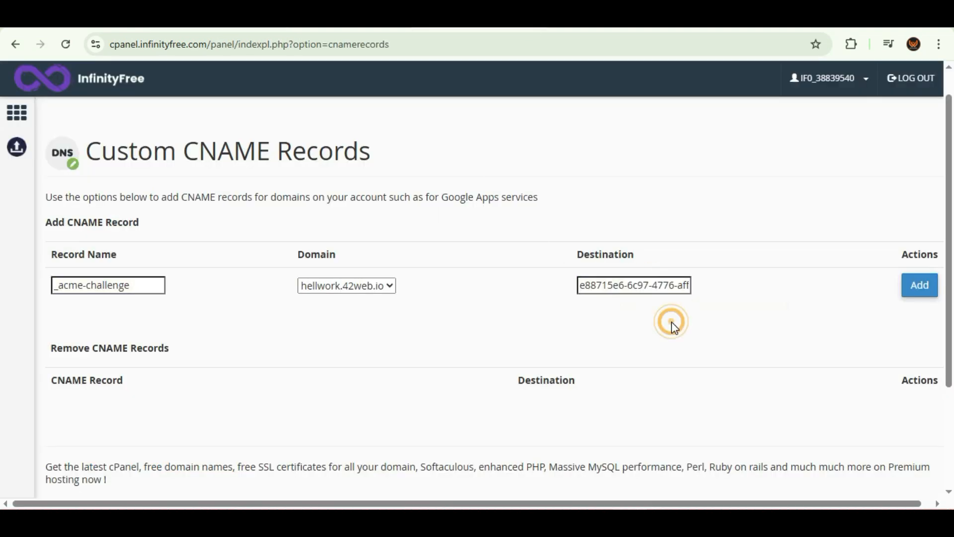
left_click(929, 287)
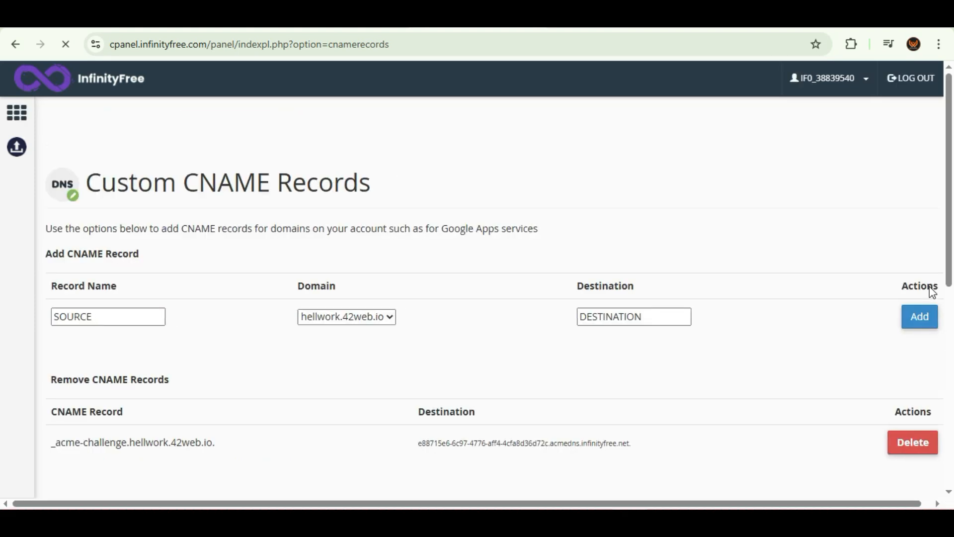
Check the CNAME validation status on the certificate order and request the SSL certificate for hellwork.42web.io.
left_click_drag(951, 239, 948, 324)
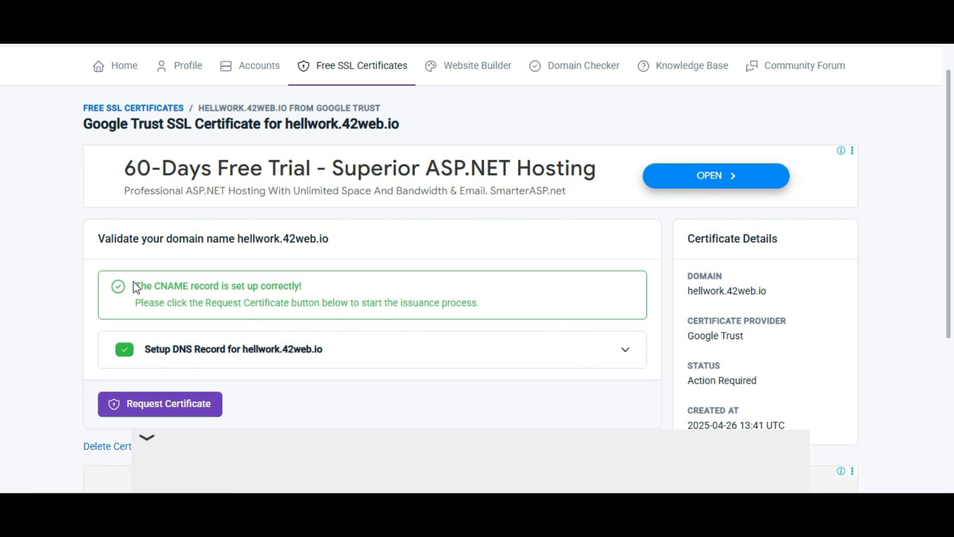
left_click_drag(133, 281, 468, 305)
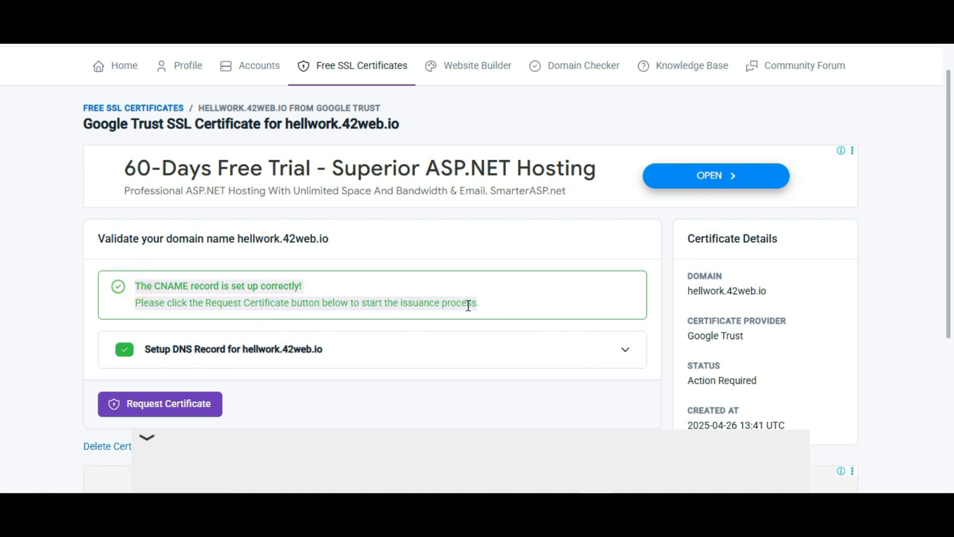
left_click(165, 415)
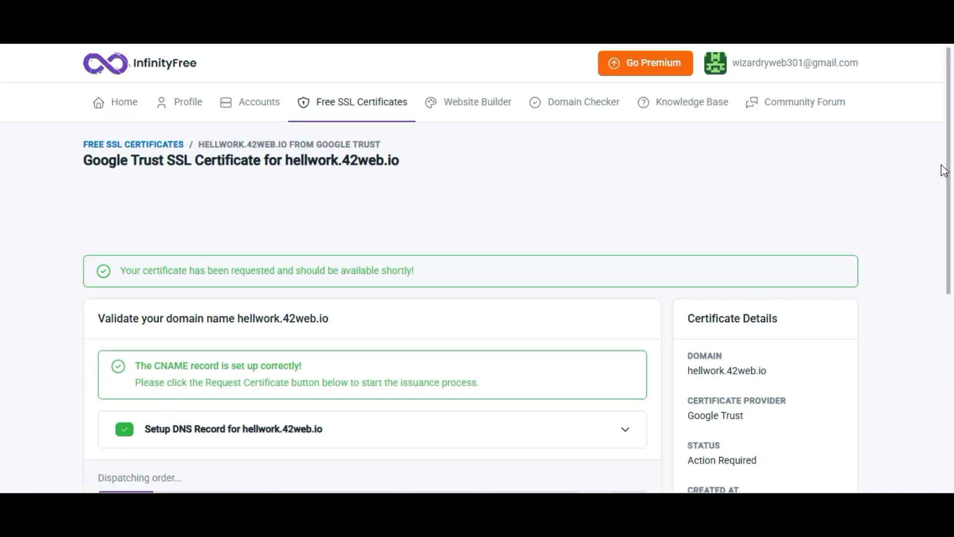
Install the issued SSL certificate automatically on the hosting account and review the installation status.
left_click_drag(946, 171, 934, 222)
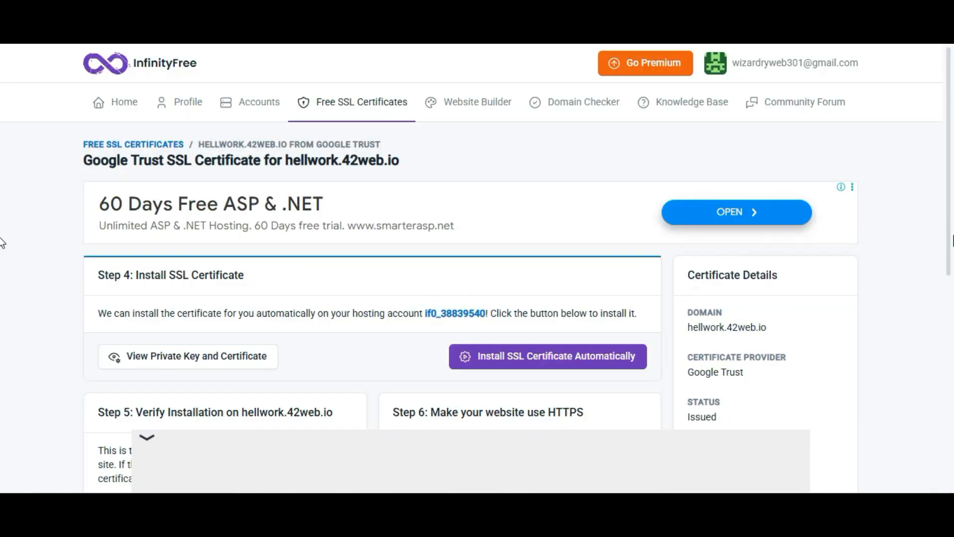
left_click_drag(950, 242, 944, 324)
left_click(498, 199)
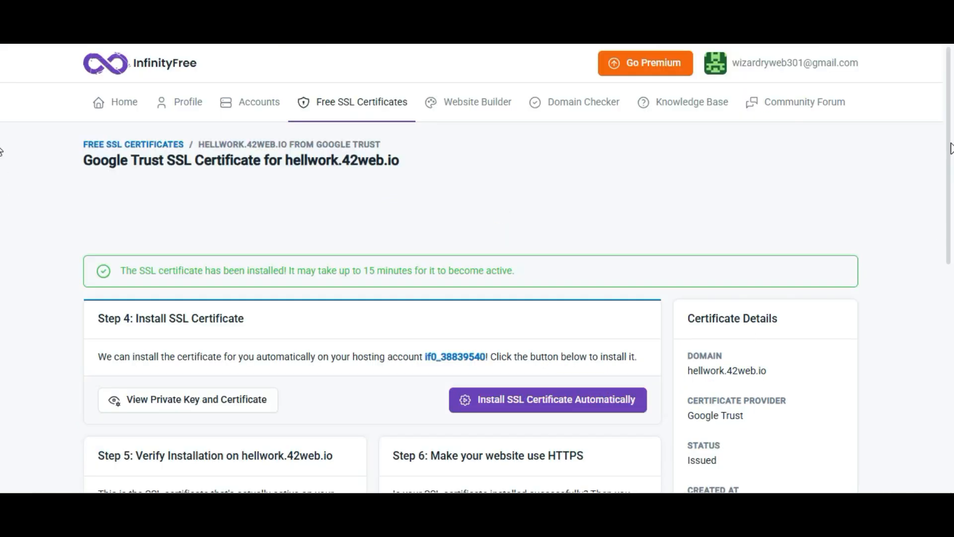
left_click_drag(950, 145, 949, 230)
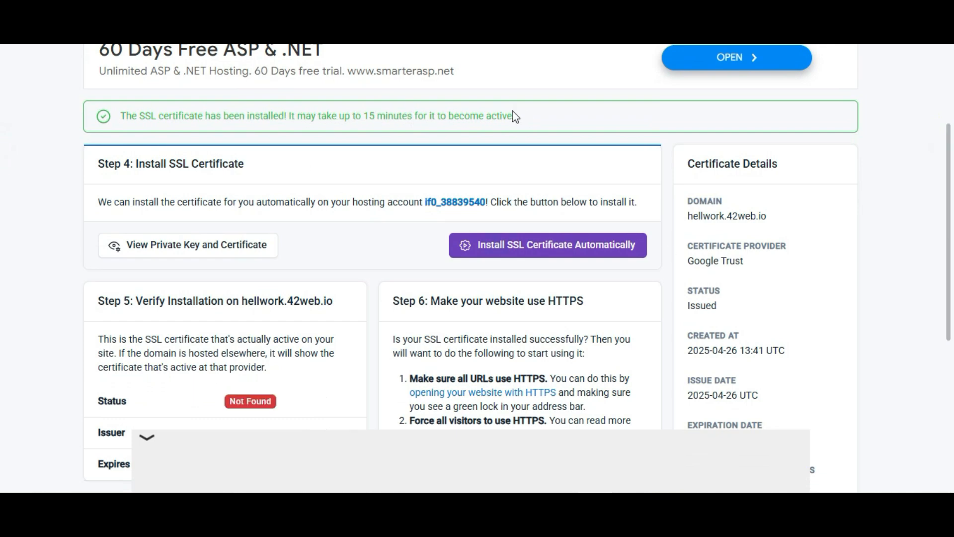
Read the SSL installation message for hellwork.42web.io and reload the certificate order to check the installation status.
left_click_drag(517, 116, 120, 126)
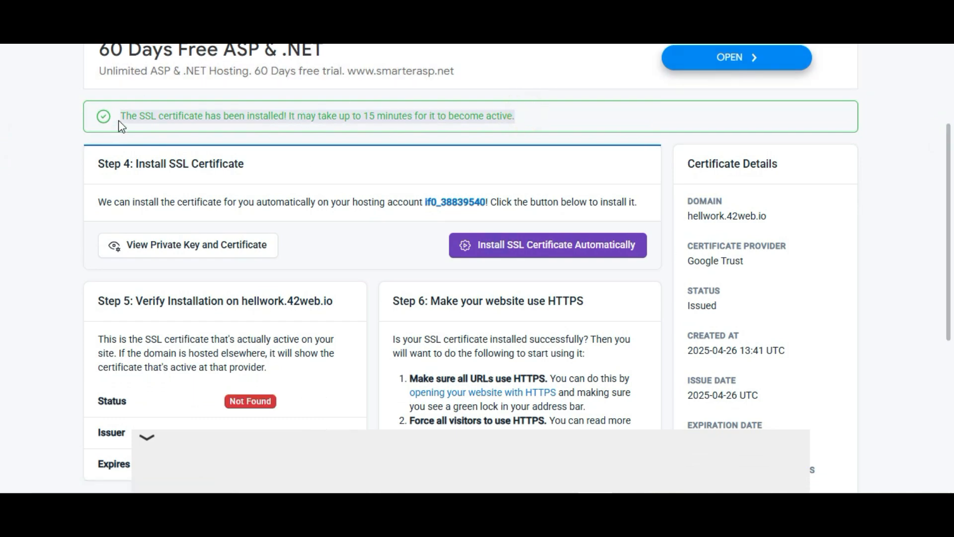
left_click(370, 133)
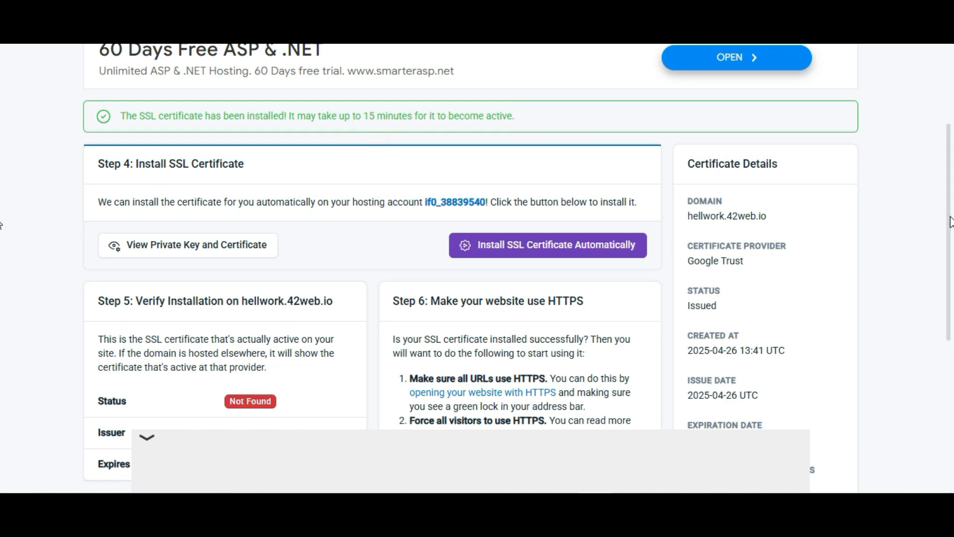
left_click_drag(951, 221, 931, 230)
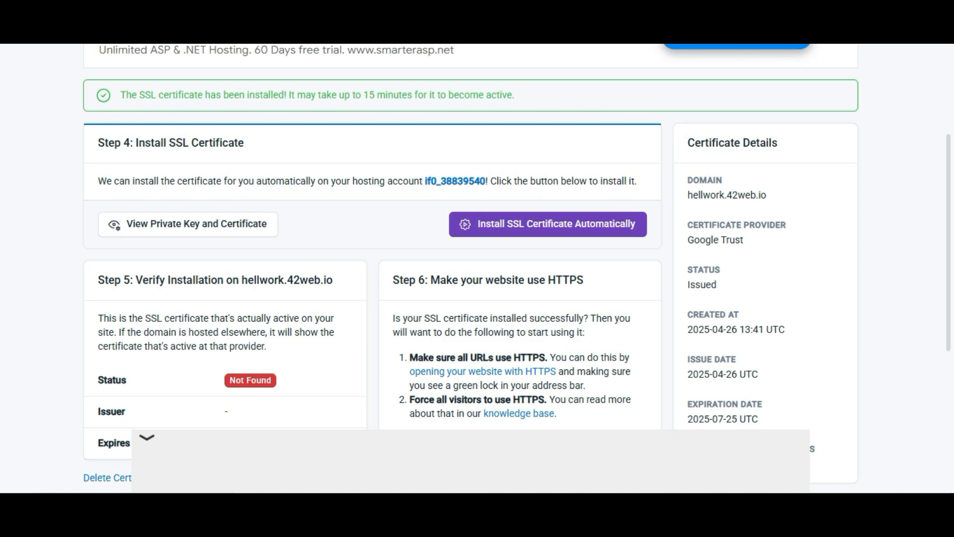
left_click(69, 42)
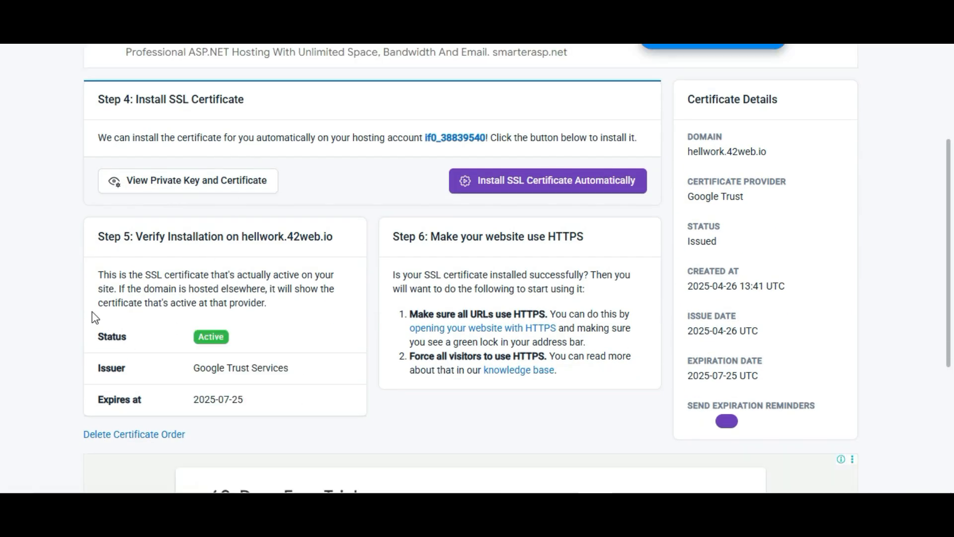
left_click_drag(188, 334, 221, 347)
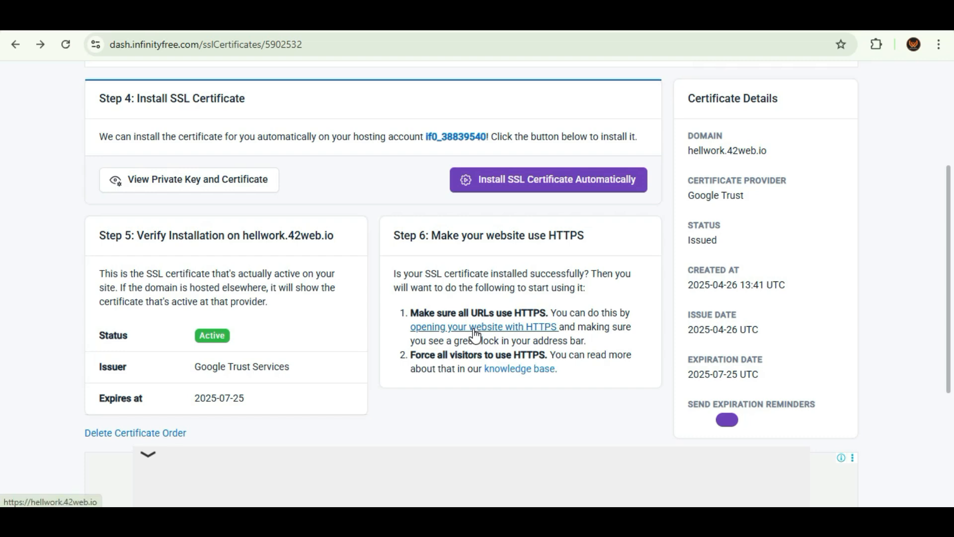
Open hellwork.42web.io over HTTPS, check its connection security and certificate details, and look over the page.
left_click(475, 328)
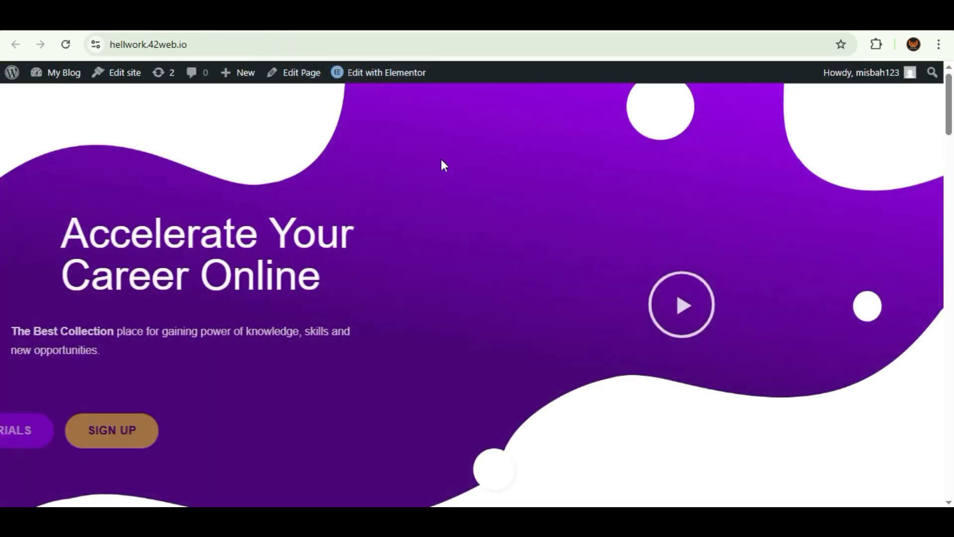
left_click(95, 44)
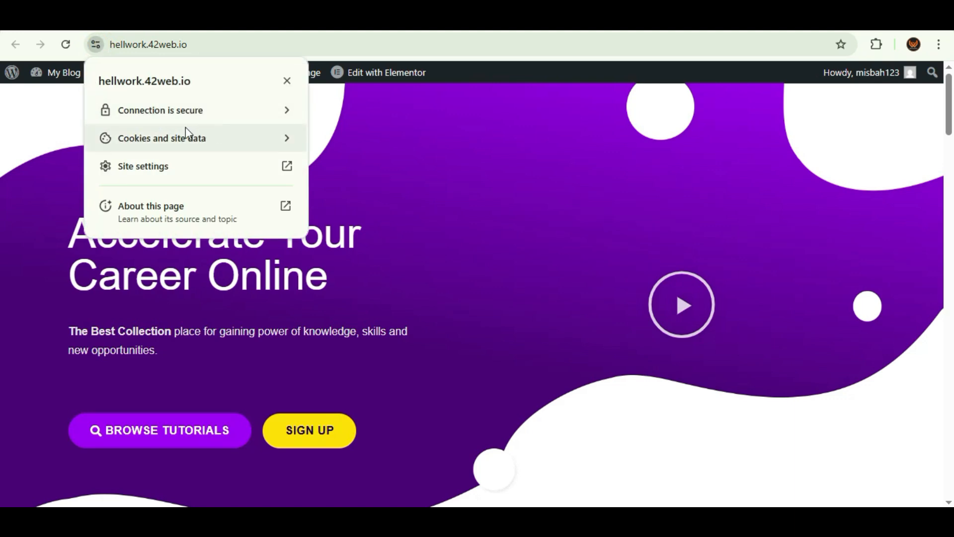
left_click(286, 118)
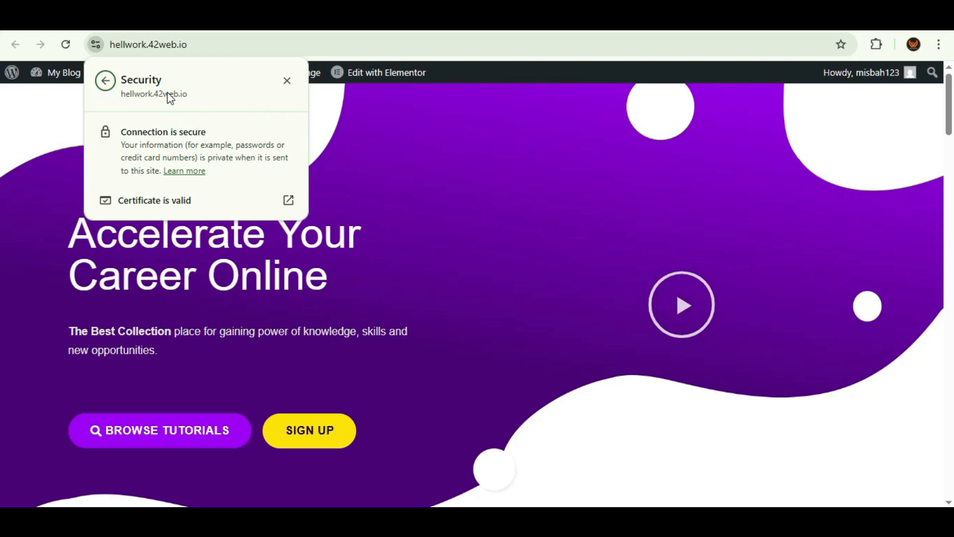
left_click(343, 143)
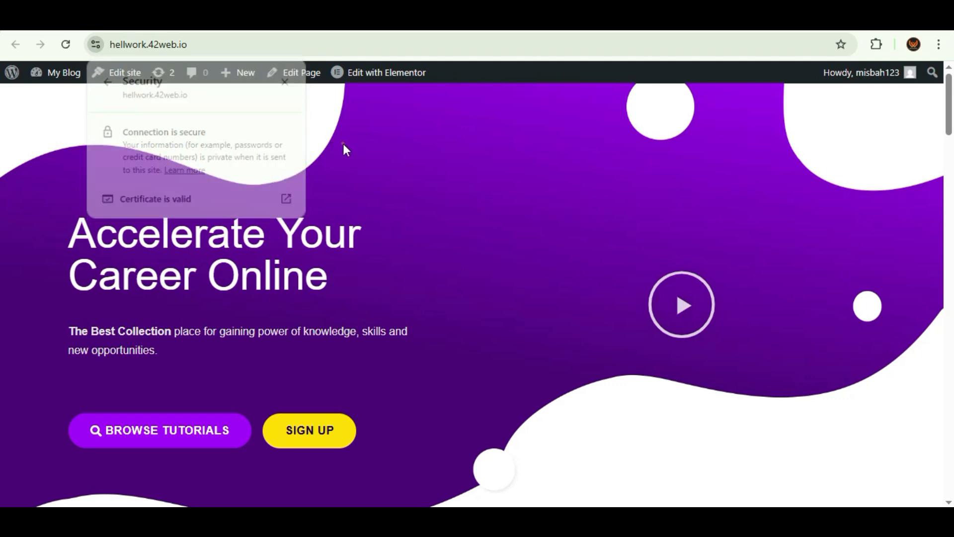
mouse_move(950, 117)
left_mouse_down()
mouse_move(937, 288)
mouse_move(932, 117)
left_mouse_up()
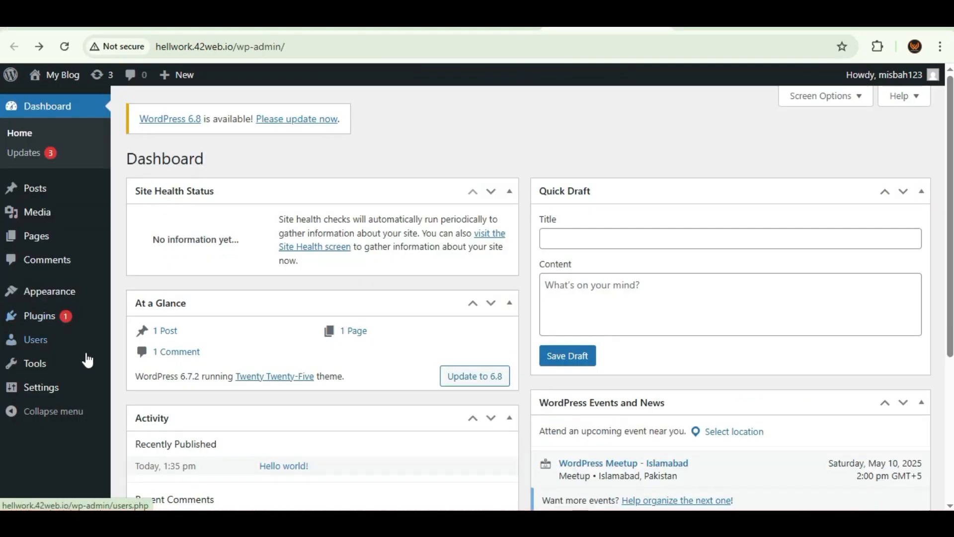
Search the WordPress plugins for envato, then install and activate Envato Elements – Photos & Elementor Templates.
mouse_move(44, 317)
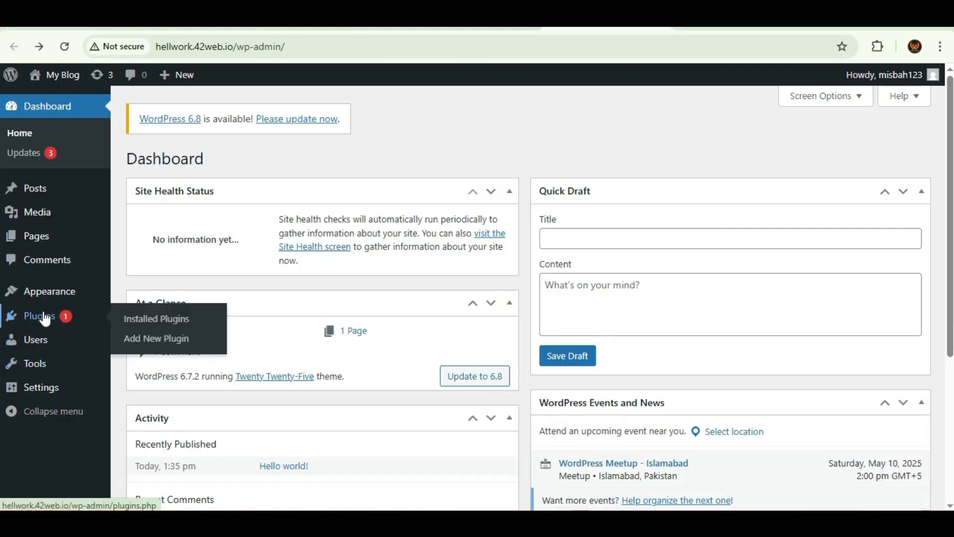
left_click(138, 322)
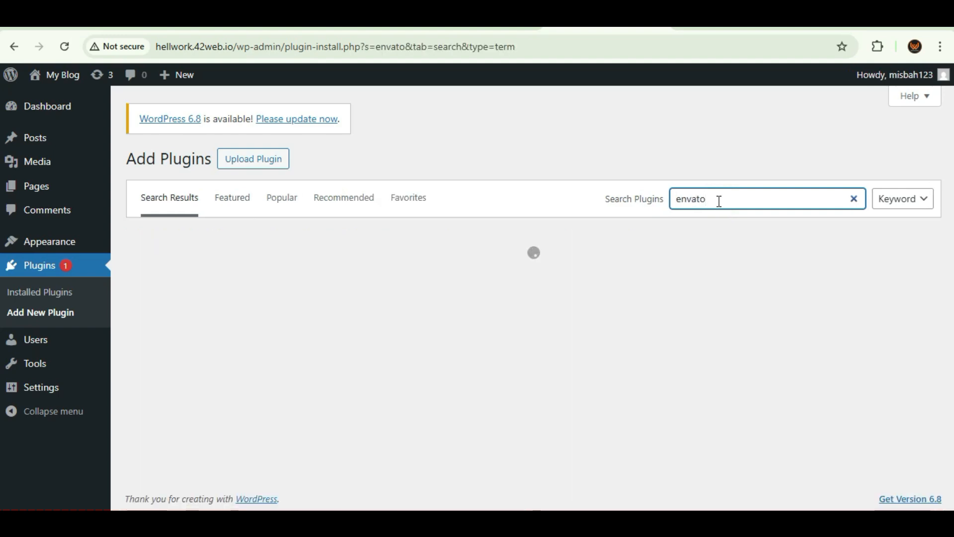
left_click(471, 278)
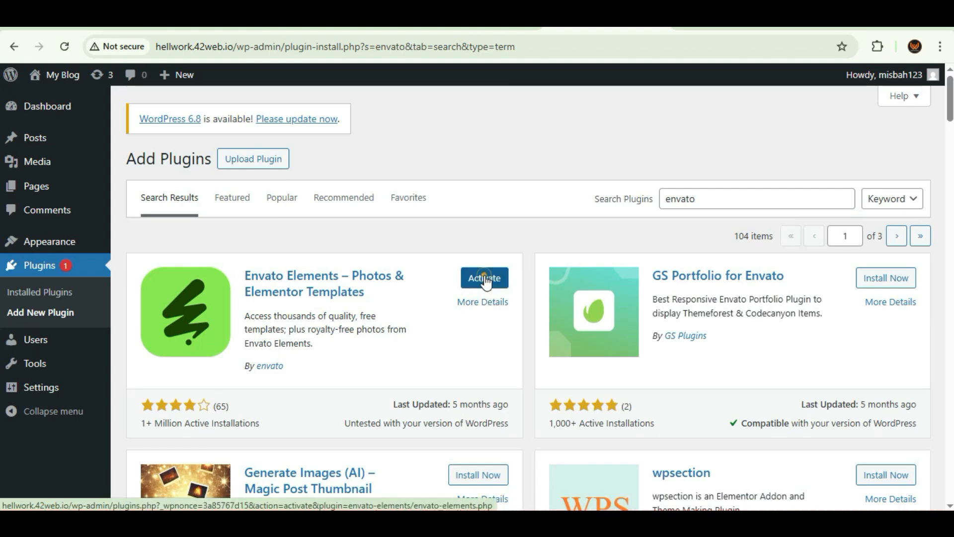
left_click(485, 279)
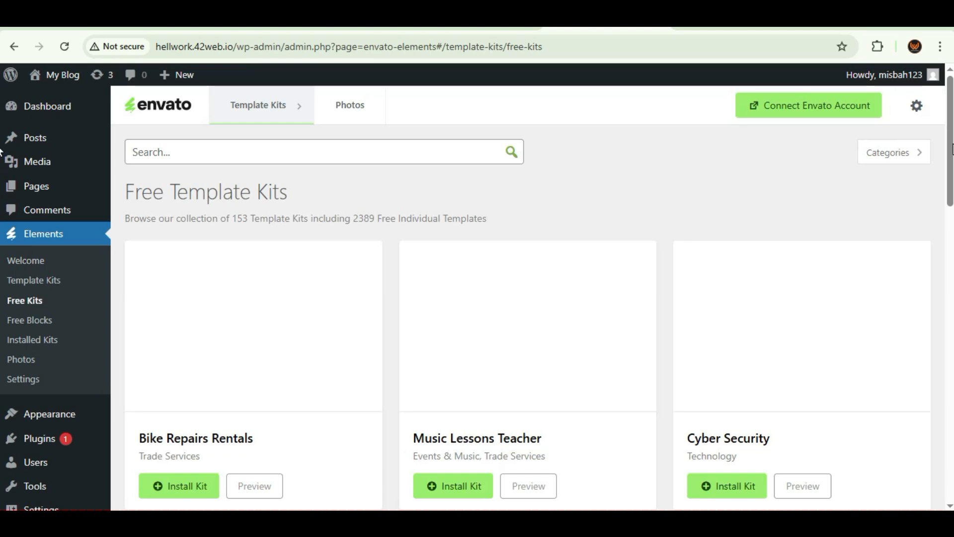
Browse the free template kits to page 8, install the Online Tutorials kit and open the installed kit.
left_click_drag(953, 147, 900, 424)
left_click(439, 412)
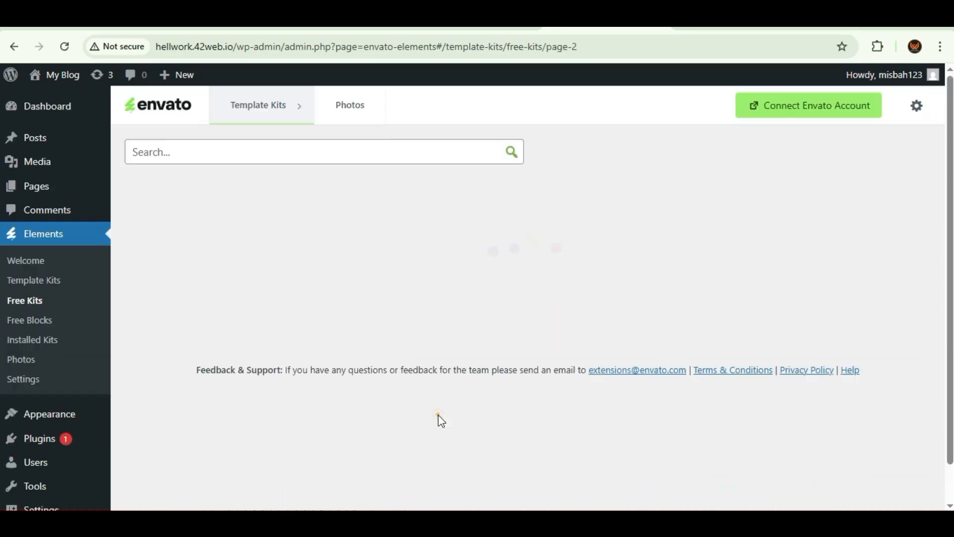
left_click_drag(949, 180, 948, 484)
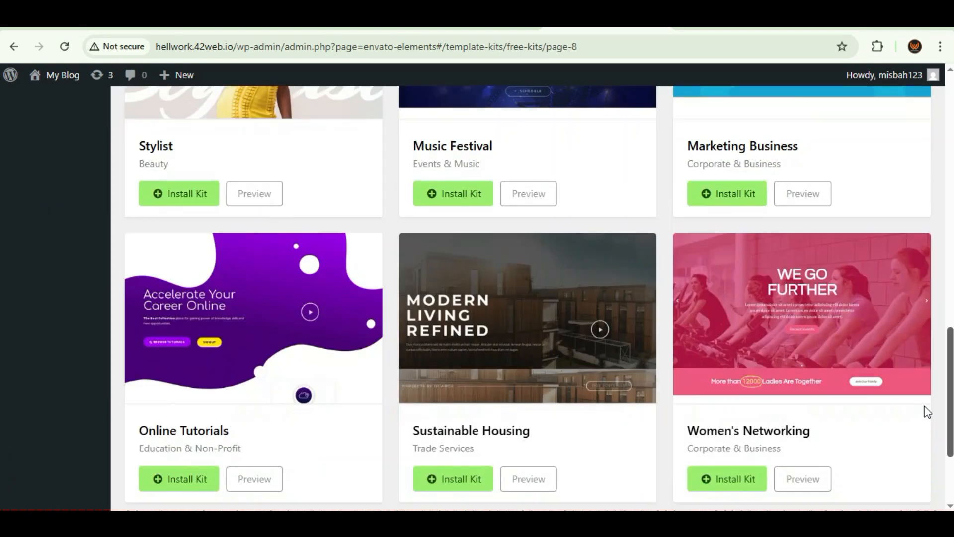
scroll(925, 405, "down", 5)
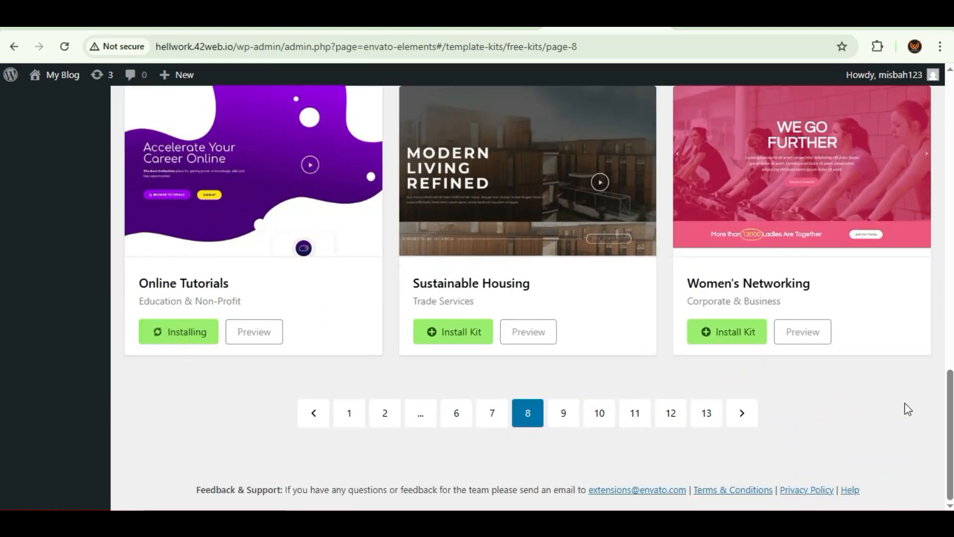
left_click_drag(949, 405, 947, 390)
left_click(185, 392)
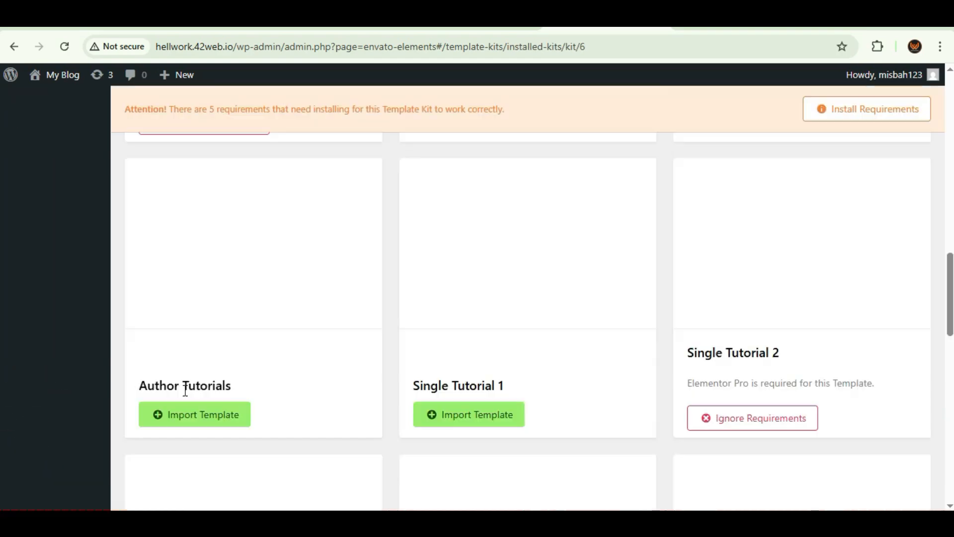
Install all the missing requirements of the Online Tutorials kit, including Elementor, the default color and typography settings and the custom CSS.
left_click_drag(949, 277, 945, 84)
left_click(854, 154)
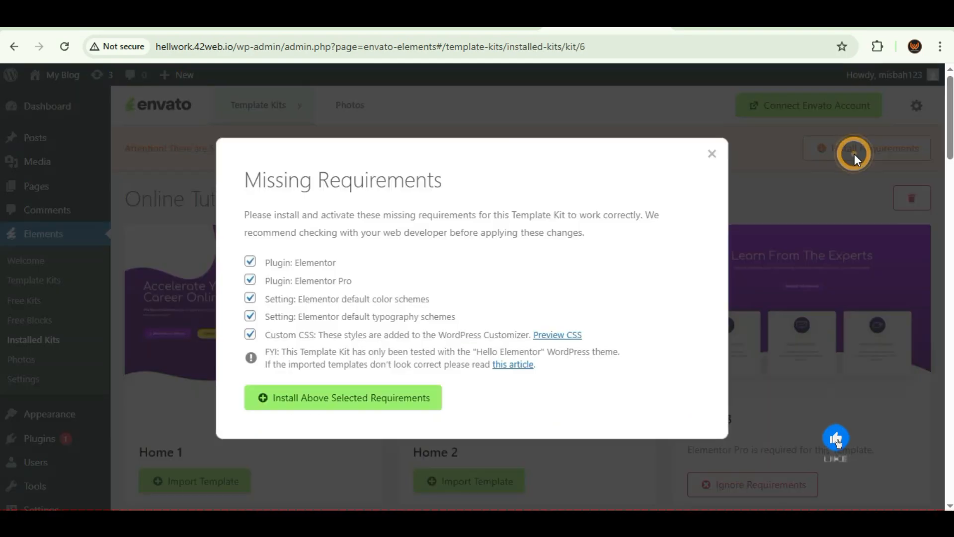
left_click(348, 398)
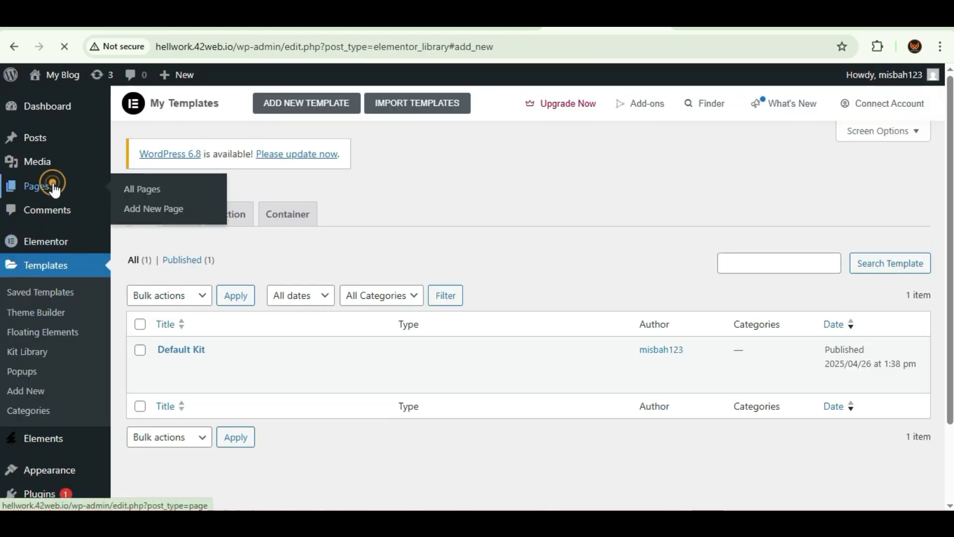
Create a new WordPress page titled Home and publish it.
left_click(54, 189)
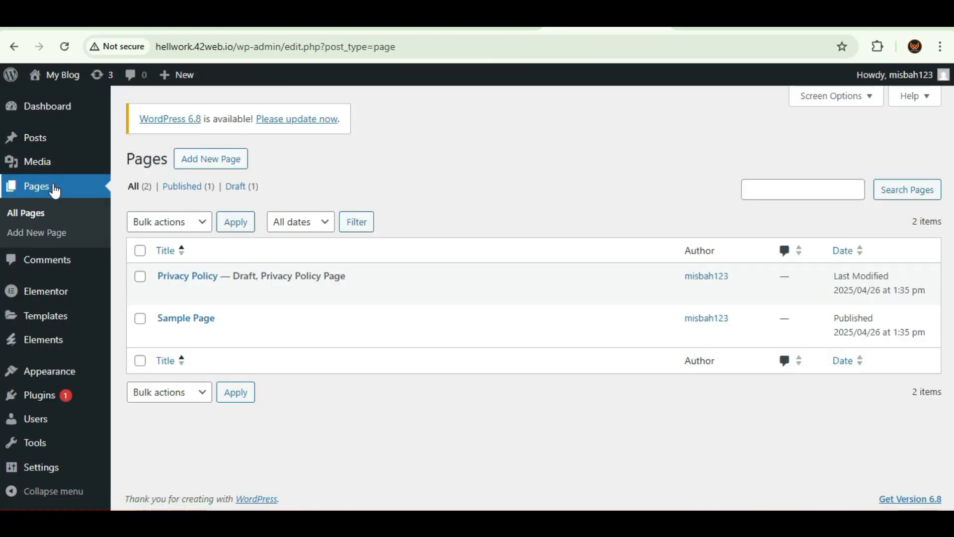
left_click(205, 160)
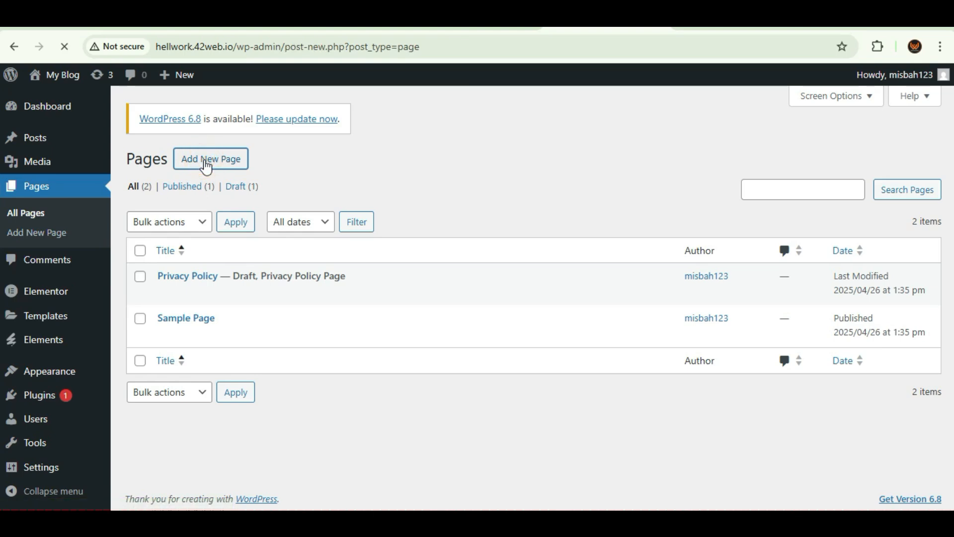
left_click(284, 160)
left_click(270, 174)
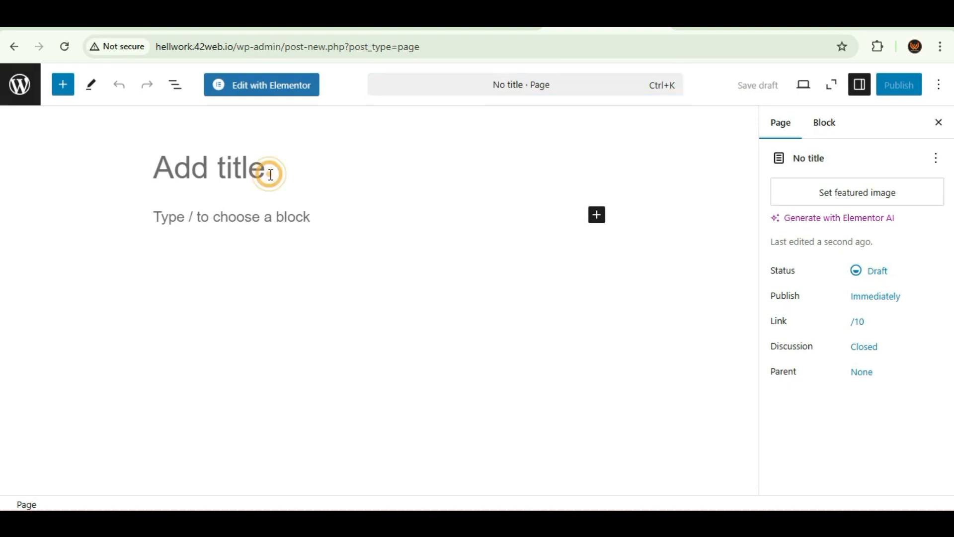
type("h")
key("BackSpace")
type("Home")
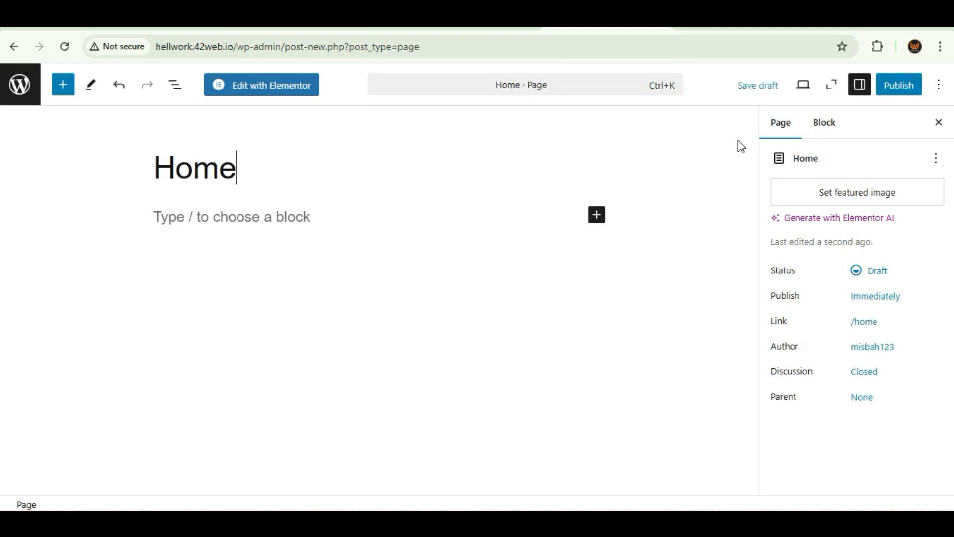
left_click(897, 87)
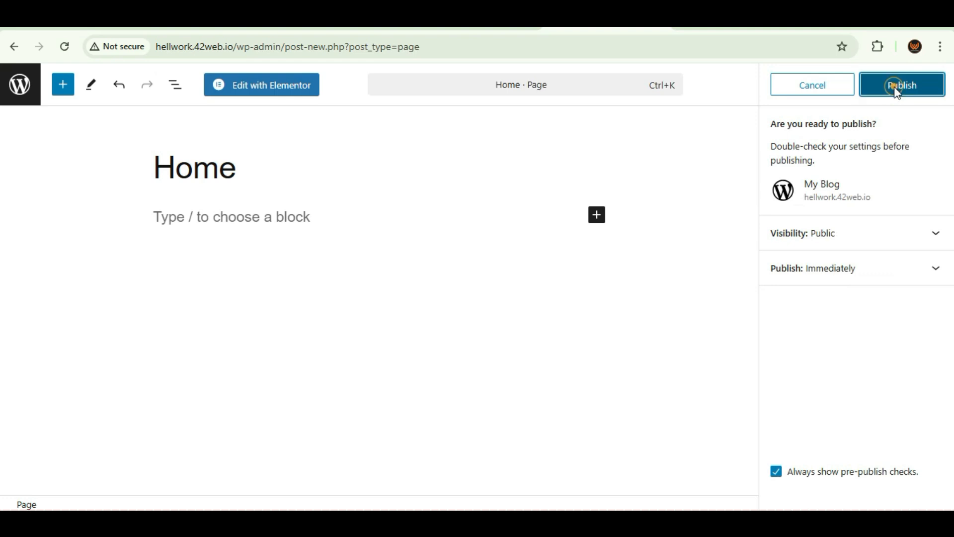
left_click(895, 86)
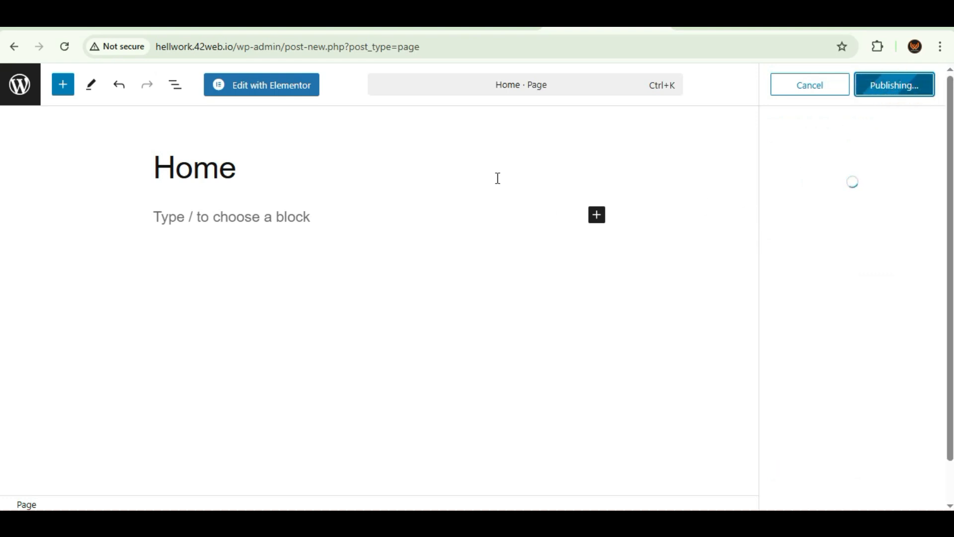
Open the Home page in Elementor and insert the Home 1 template from the installed Online Tutorials kit.
left_click(270, 102)
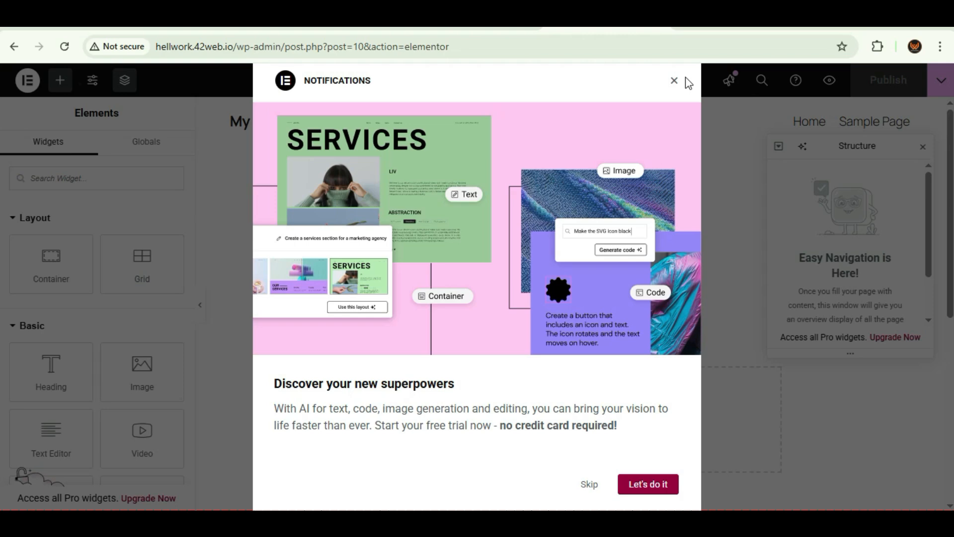
left_click(674, 80)
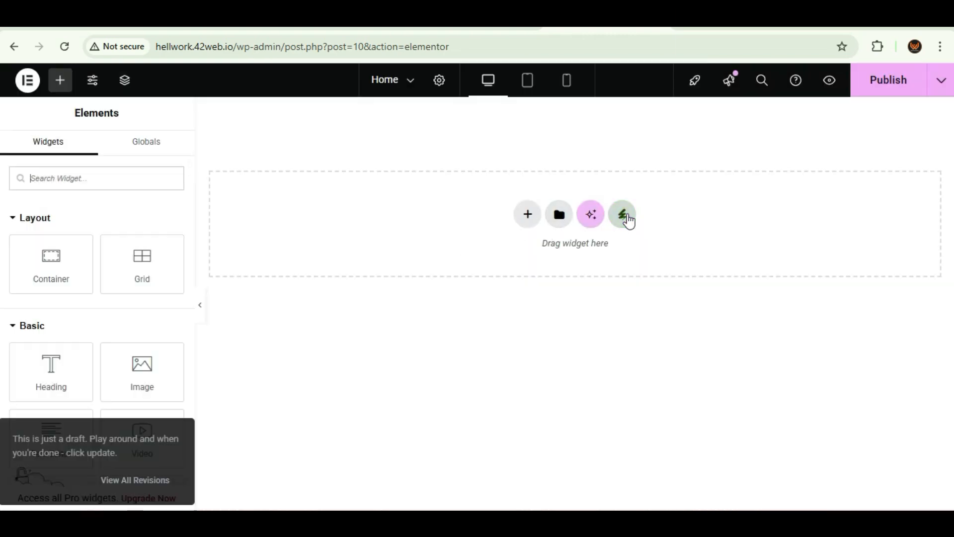
left_click(627, 219)
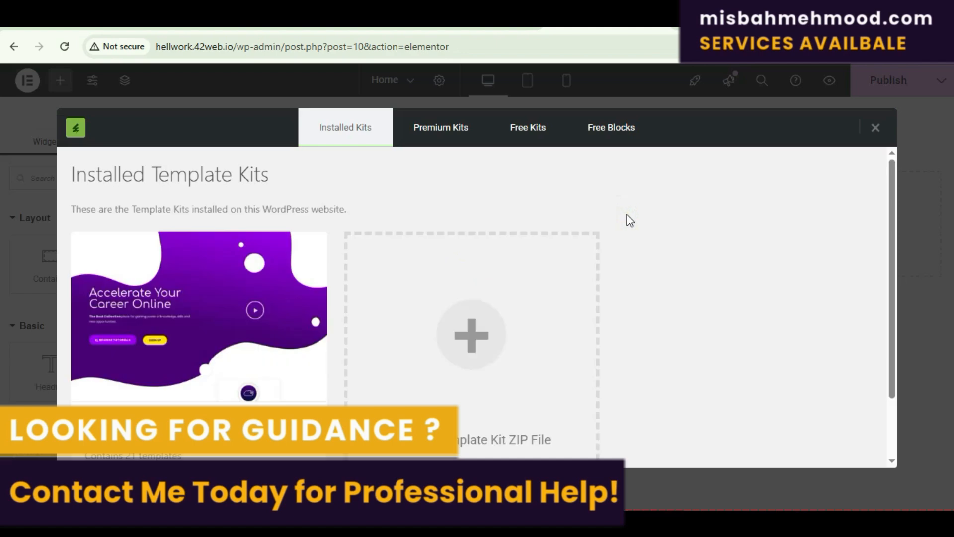
left_click(279, 313)
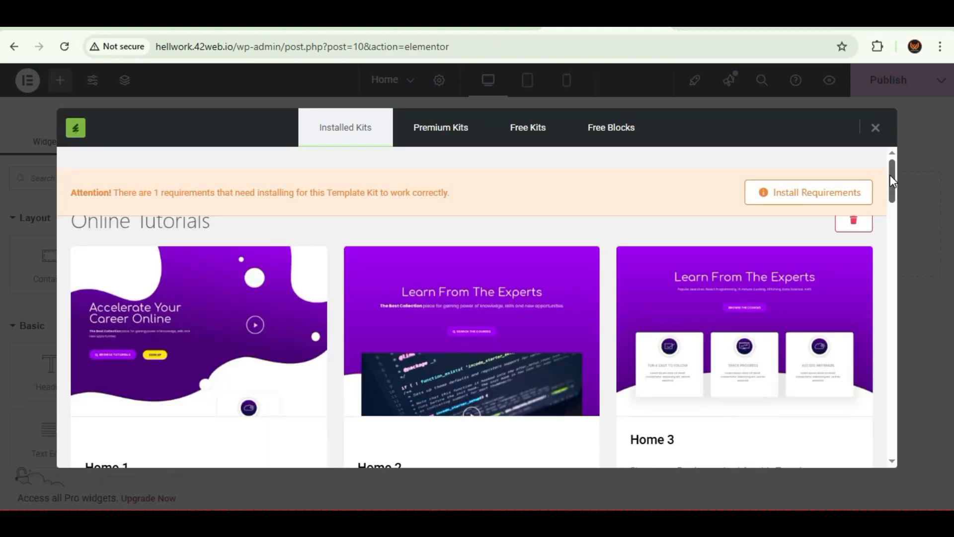
left_click_drag(890, 175, 890, 193)
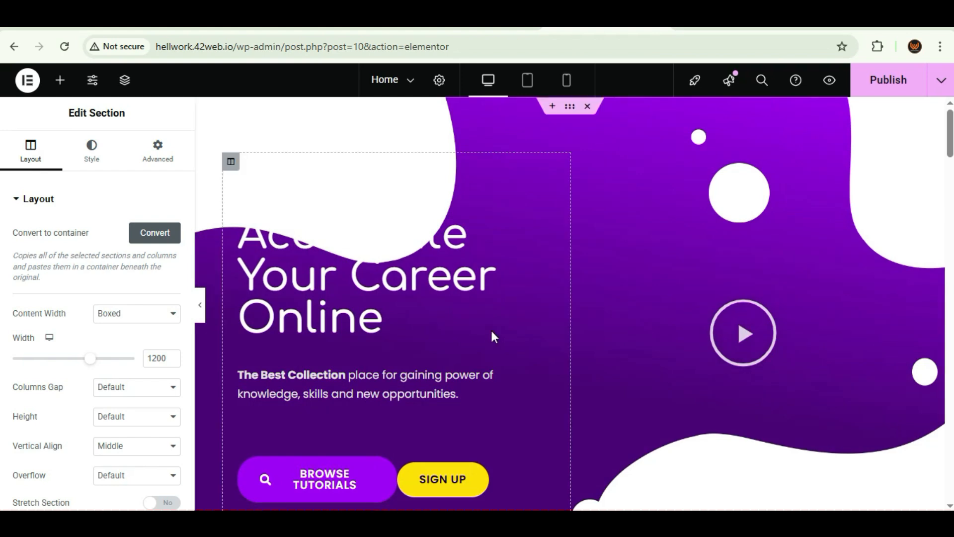
Preview the Home page layout at full width without the Elementor editing controls and look through its sections.
left_click(202, 308)
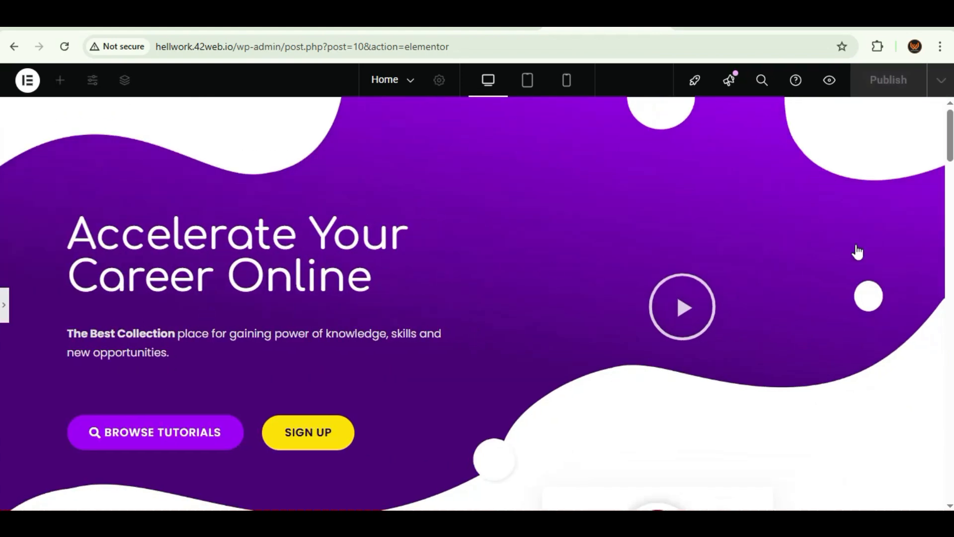
left_click_drag(949, 119, 2, 316)
scroll(2, 318, "down", 10)
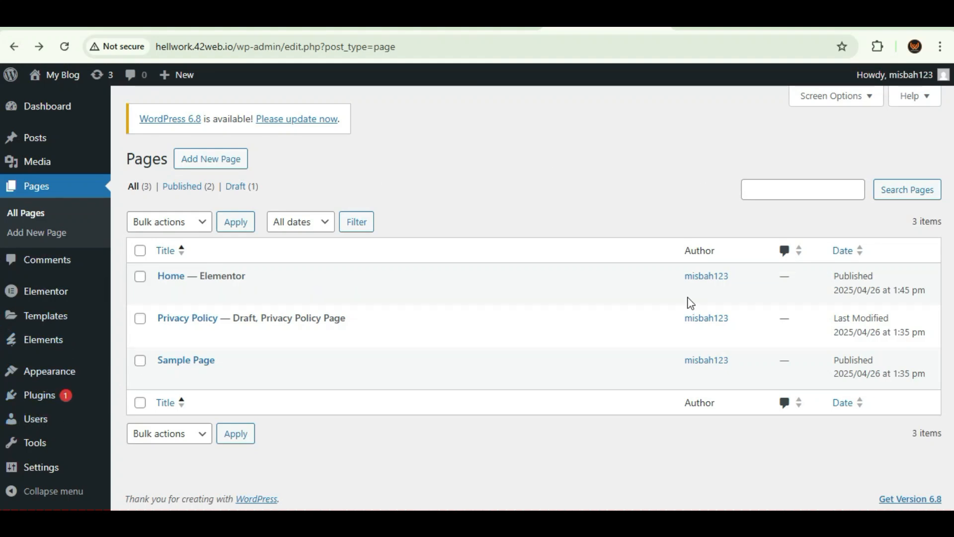
Set the site's Reading Settings to display a static page with Home as the homepage, and save the changes.
mouse_move(64, 467)
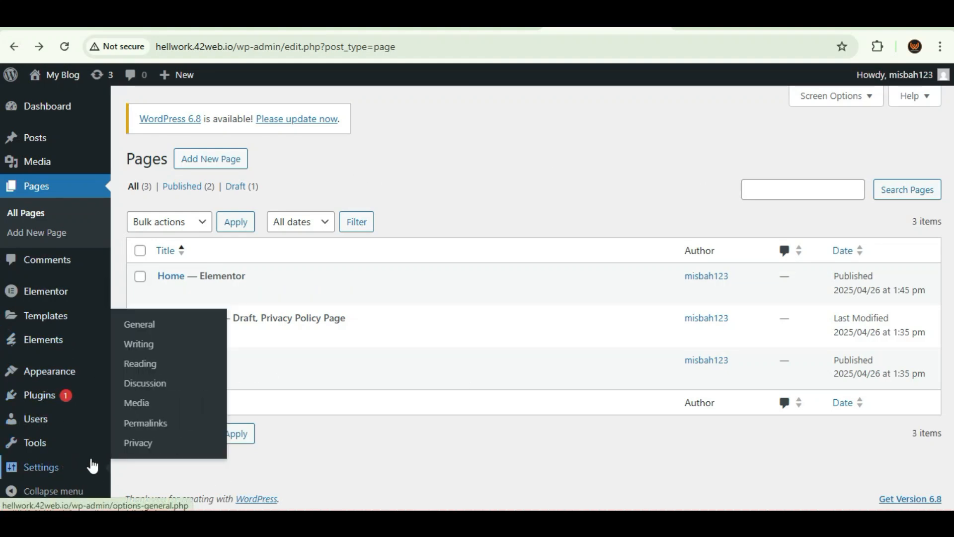
left_click(152, 373)
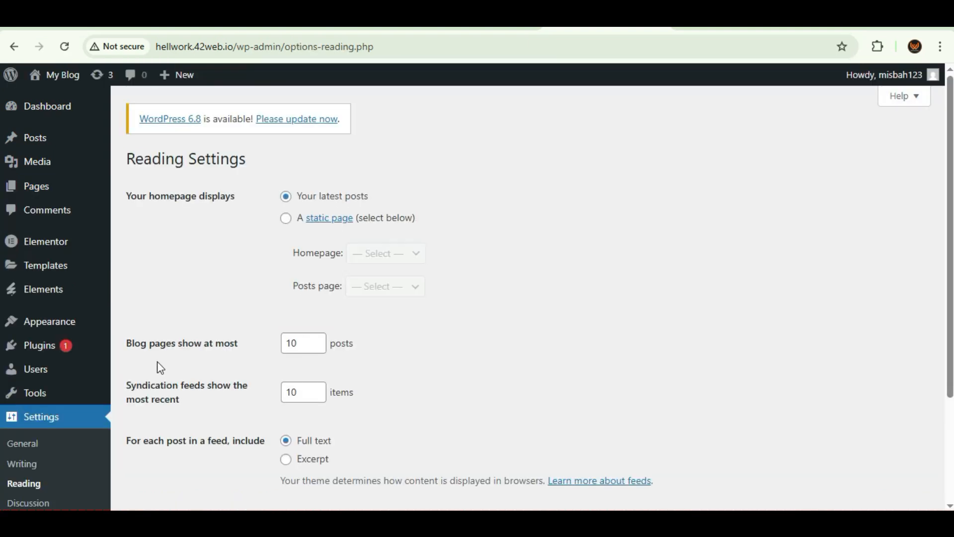
left_click(287, 219)
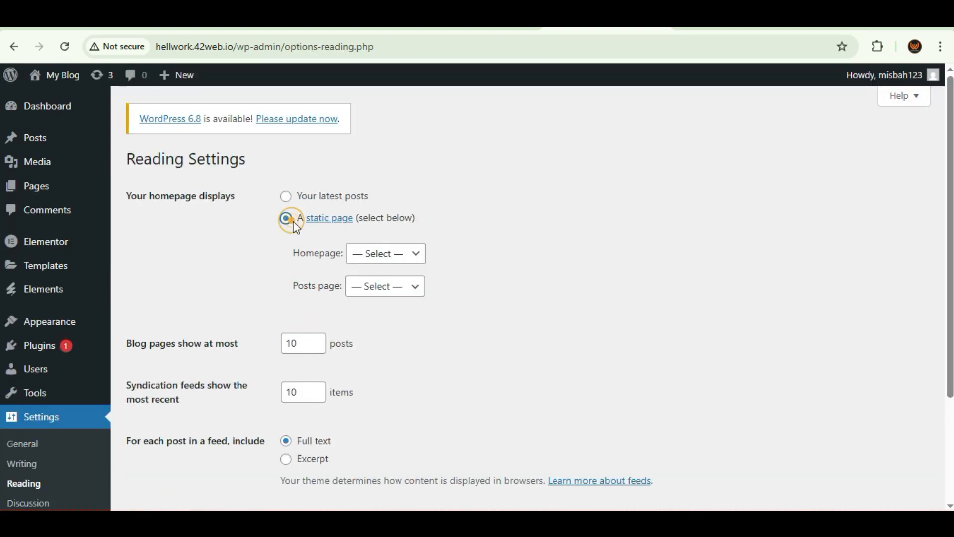
left_click(383, 255)
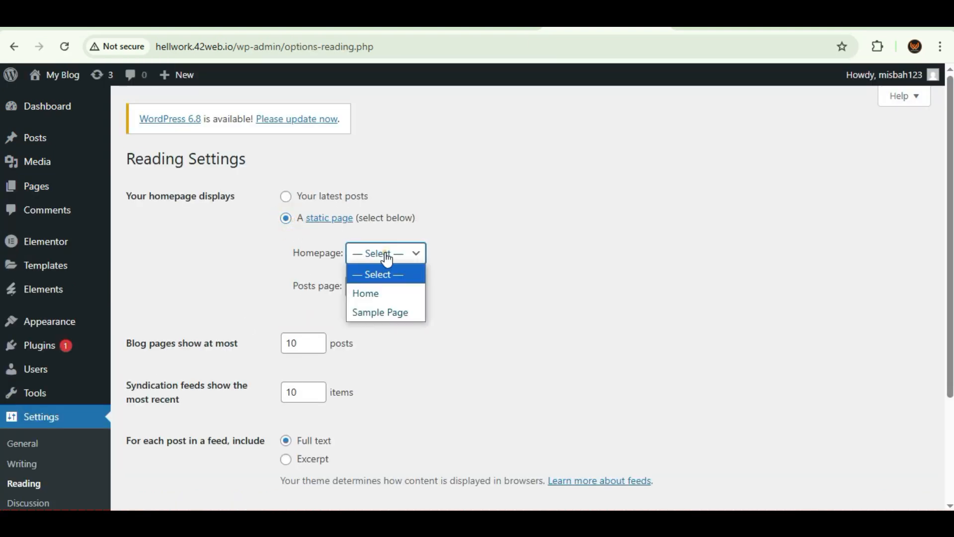
left_click(382, 294)
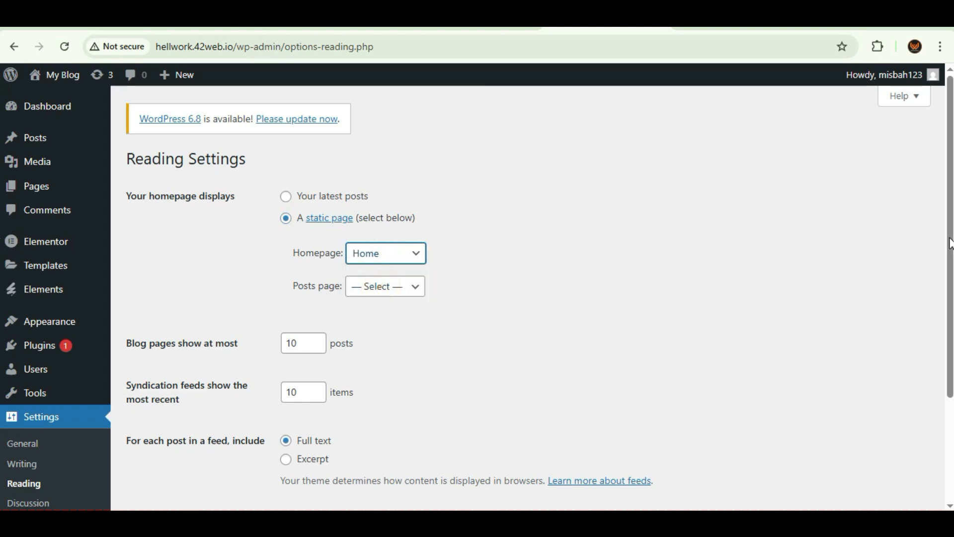
scroll(951, 244, "down", 3)
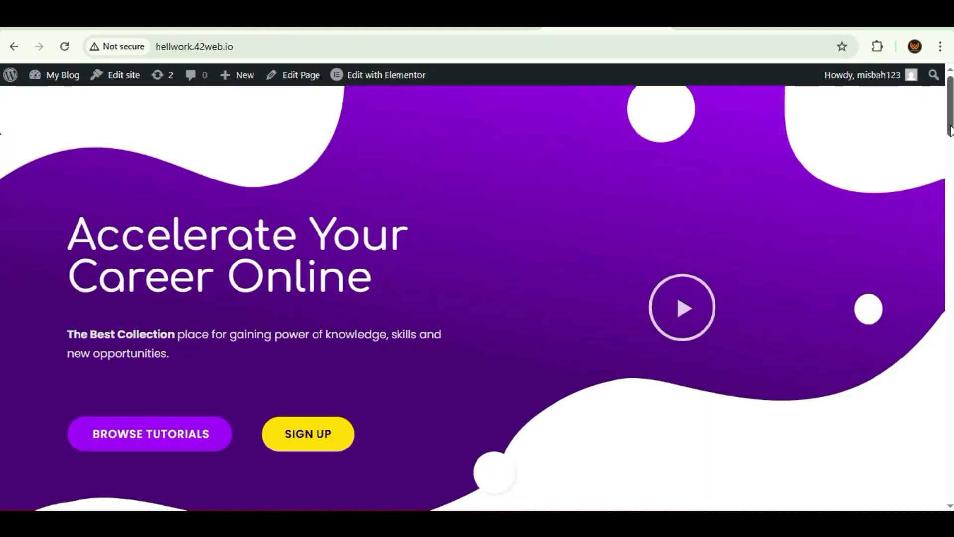
View the live site at hellwork.42web.io and look through the homepage sections from the hero banner to the sign-up section and back.
scroll(950, 156, "down", 2)
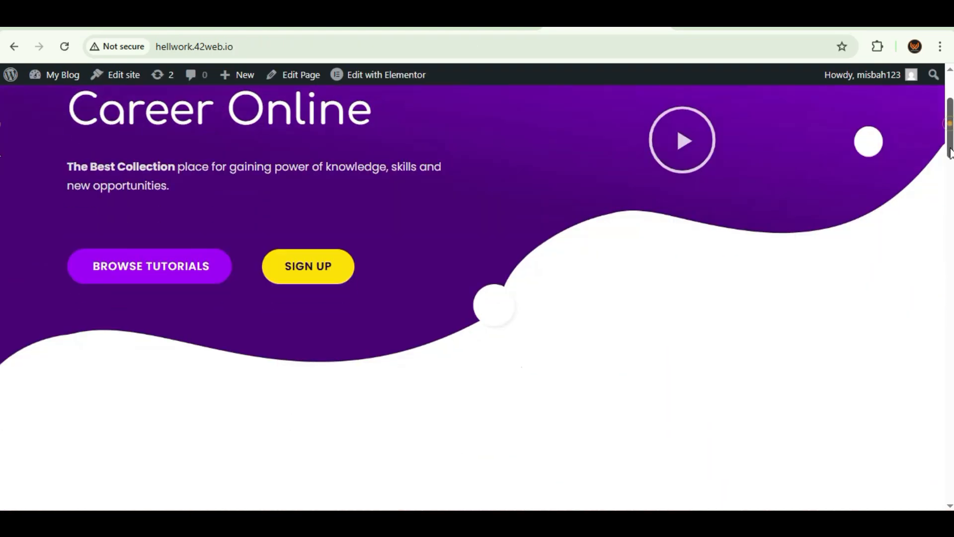
left_click_drag(950, 153, 950, 490)
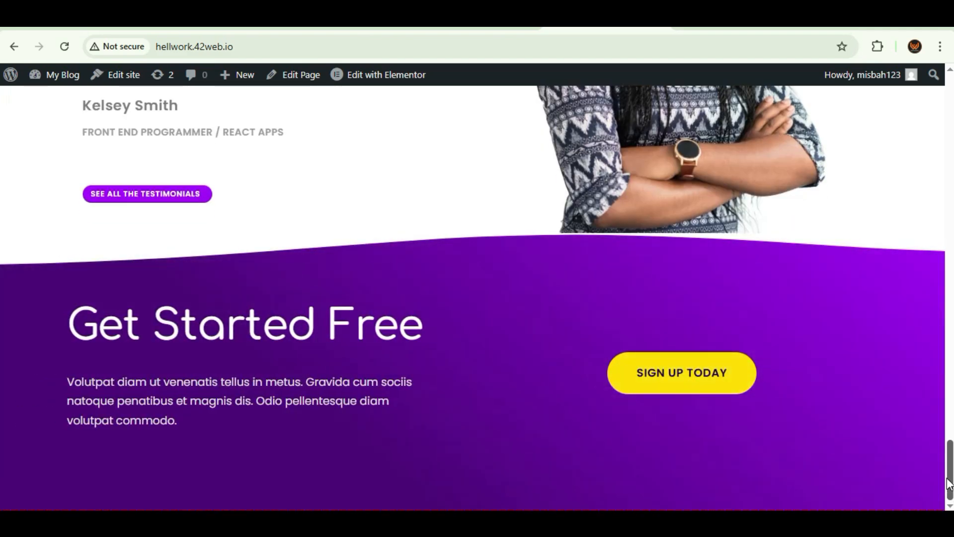
left_click_drag(949, 479, 950, 168)
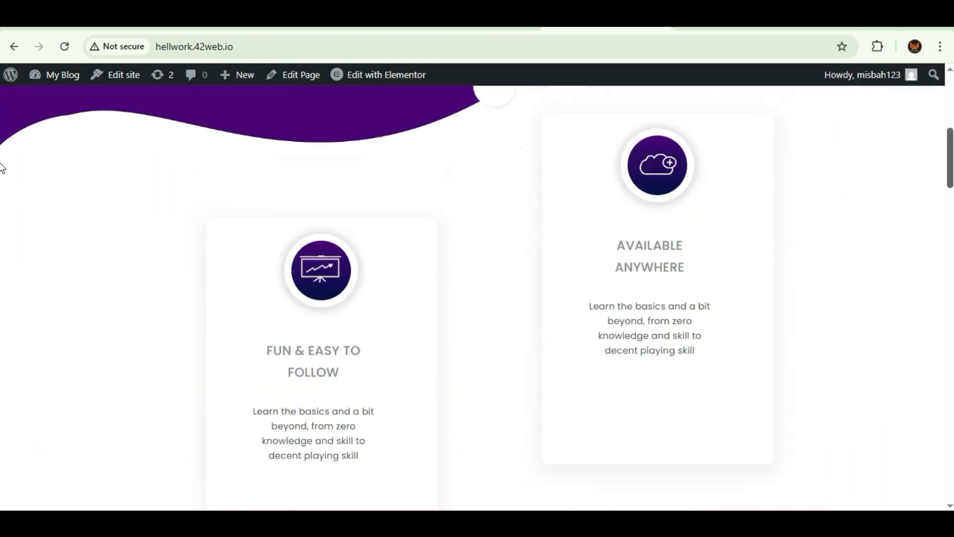
left_click_drag(1, 167, 1, 109)
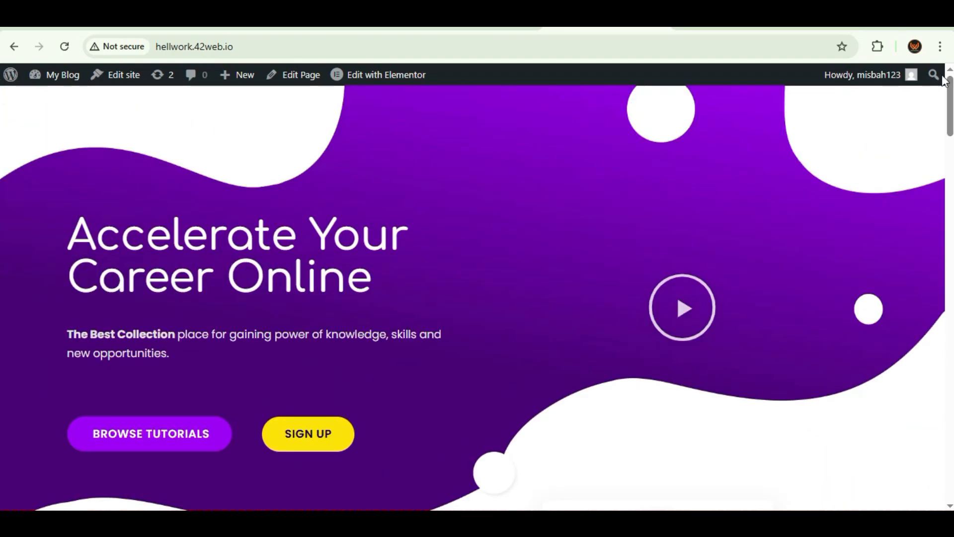